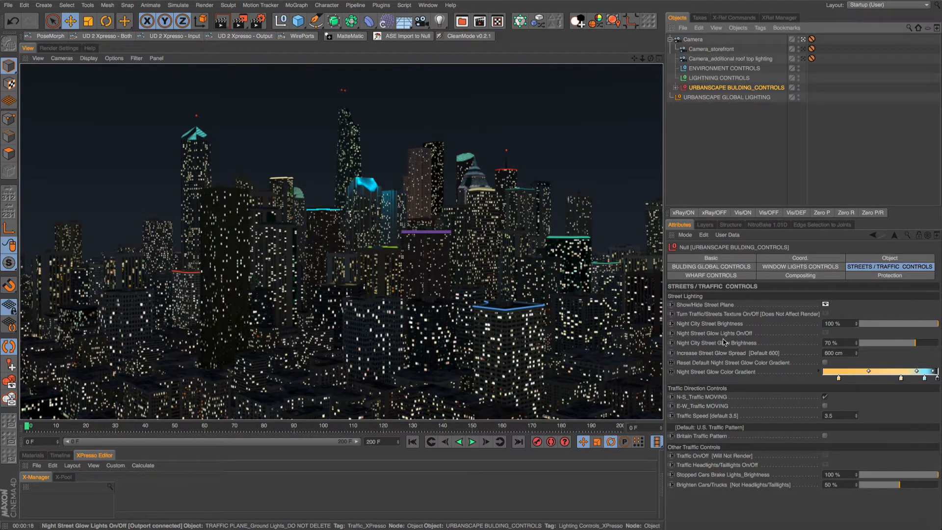
Turn on the night street glow lights and render the city view.
{"action": "left_click", "coordinate": [826, 333]}
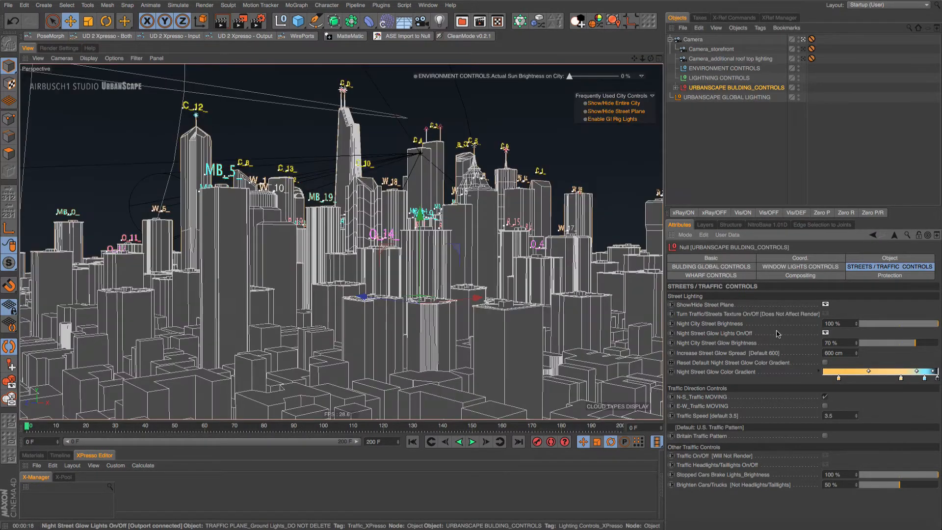
{"action": "left_click", "coordinate": [225, 25]}
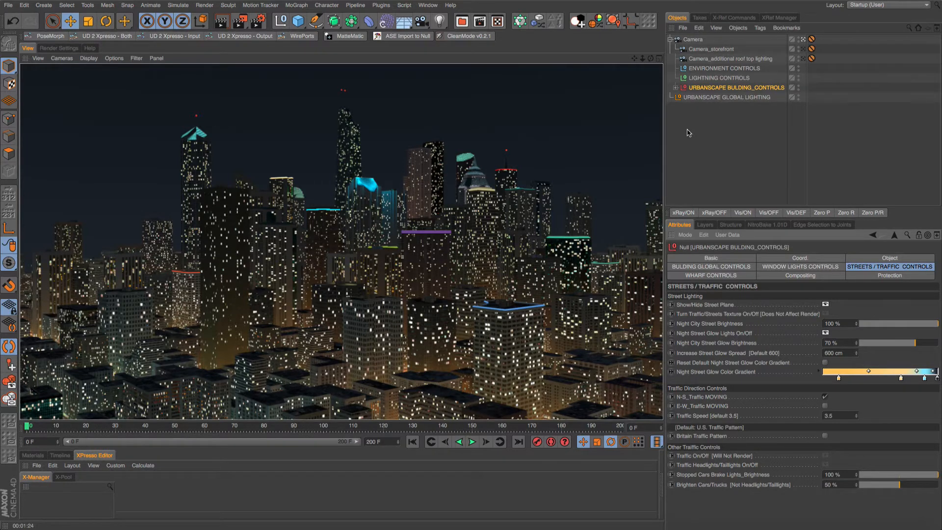
Open the Picture Viewer and compare the two stored city renders, without and with the street glow.
{"action": "left_click", "coordinate": [480, 22]}
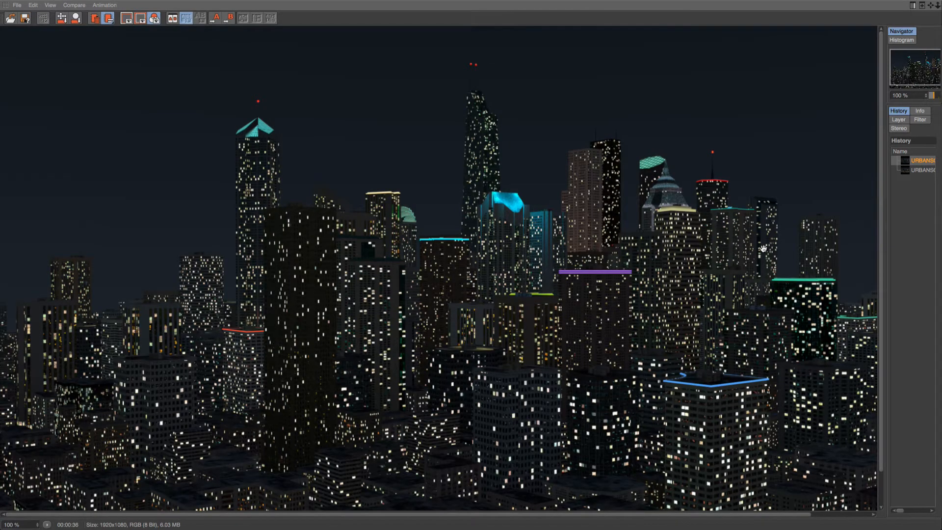
{"action": "left_click_drag", "start_coordinate": [926, 58], "coordinate": [926, 75]}
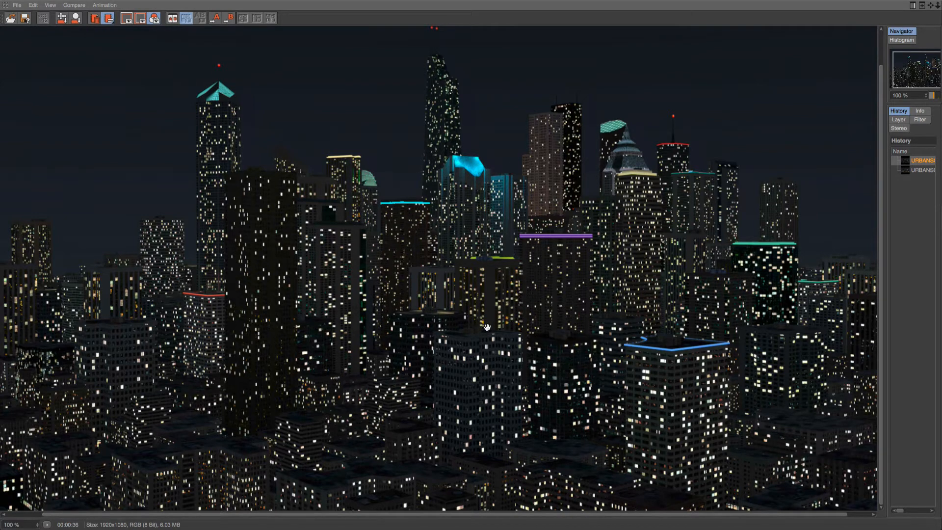
{"action": "left_click", "coordinate": [907, 169]}
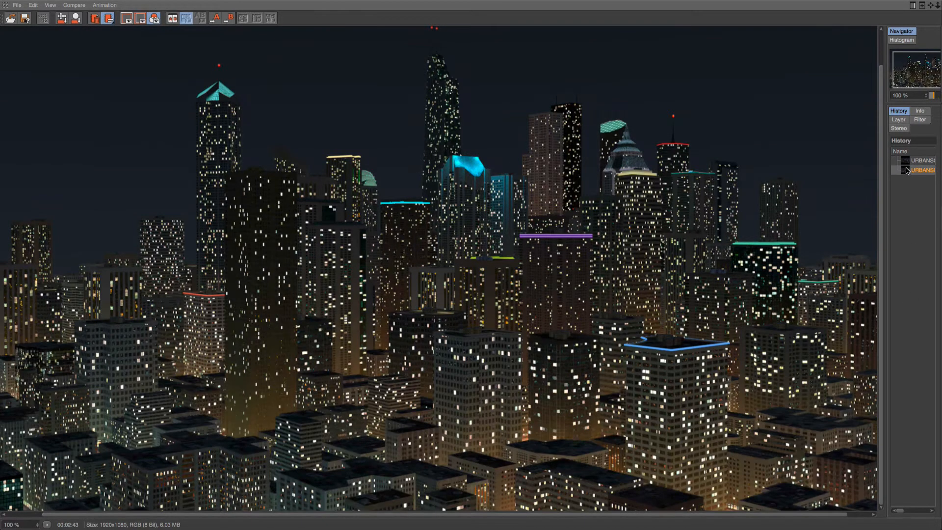
{"action": "left_click", "coordinate": [906, 160]}
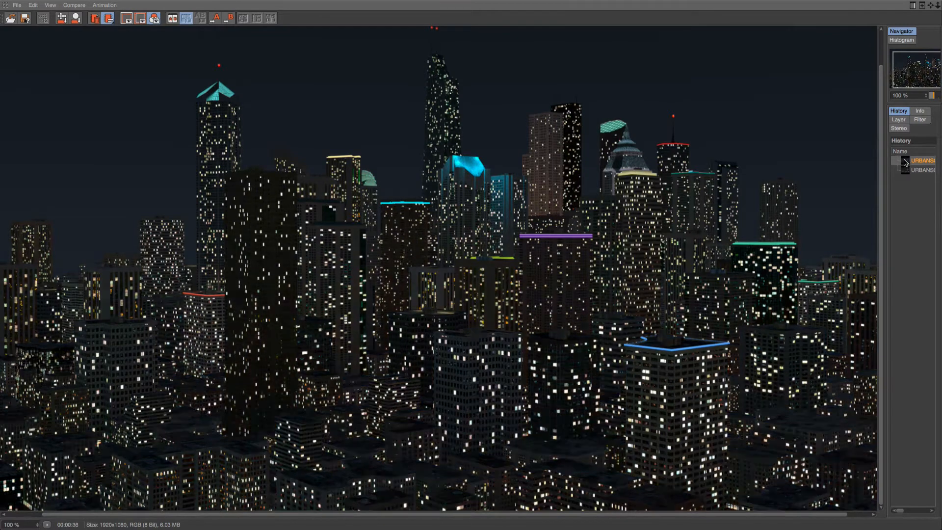
{"action": "left_click", "coordinate": [907, 170]}
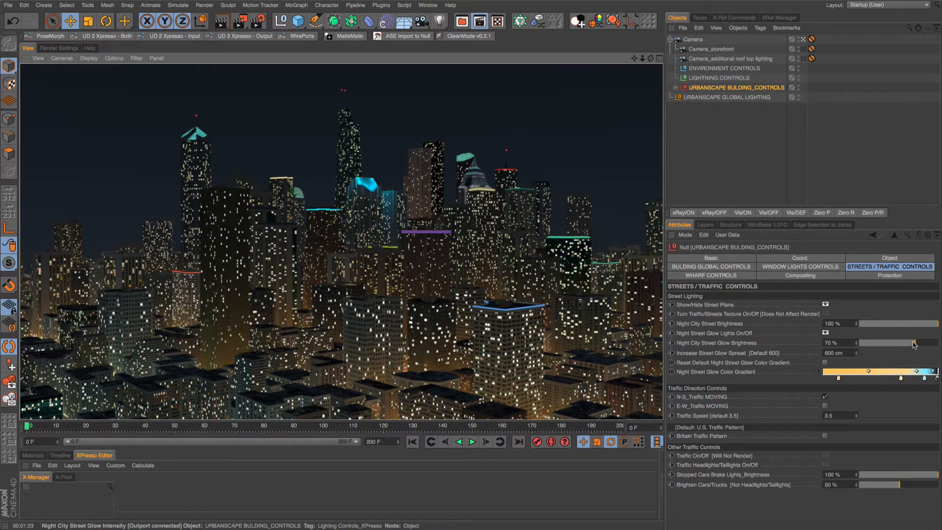
Raise the Night City Street Glow Brightness to 100 % and render the view again.
{"action": "left_click_drag", "start_coordinate": [919, 347], "coordinate": [940, 351]}
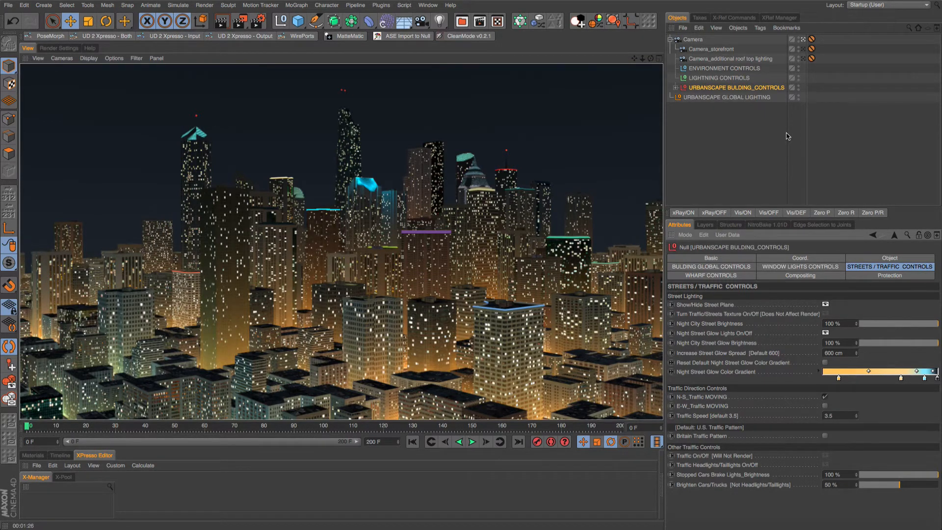
{"action": "key", "text": "ctrl+r"}
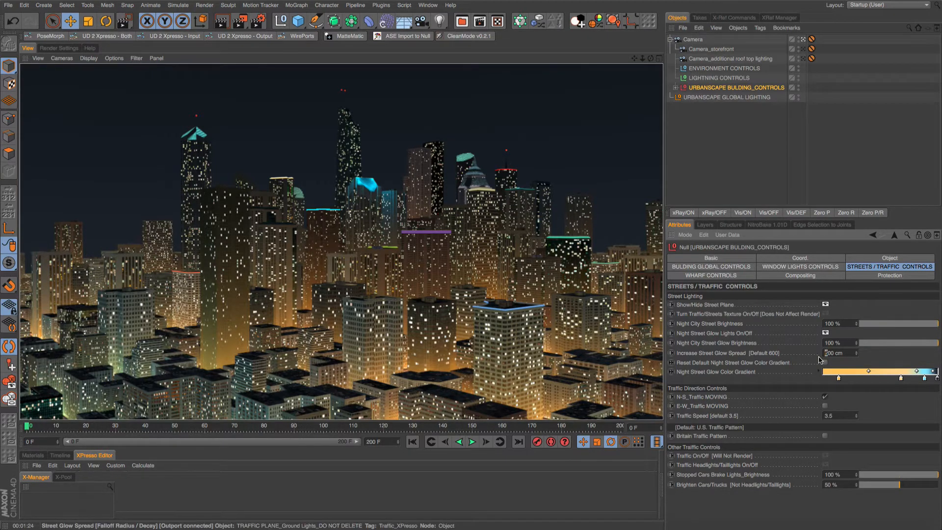
Set the street glow spread to 300 cm and the glow brightness to 150 %, rendering the city to check.
{"action": "left_click", "coordinate": [870, 357]}
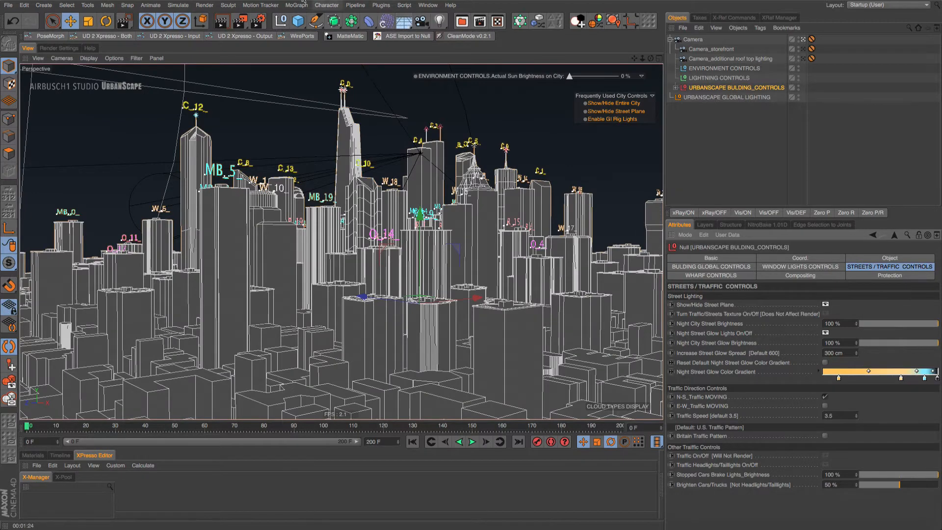
{"action": "left_click", "coordinate": [223, 24]}
{"action": "key", "text": "ctrl+r"}
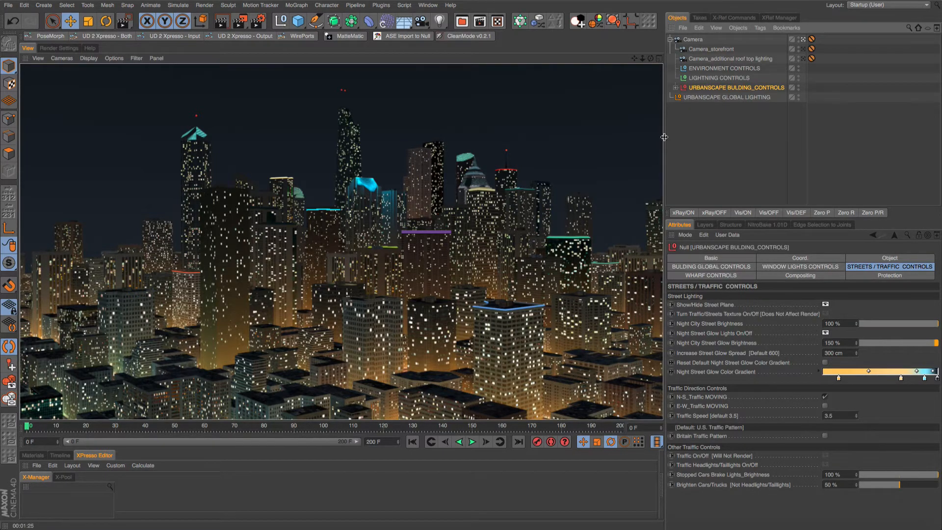
Hide the entire city and render a rectangular region of the bare street plane.
{"action": "left_click_drag", "start_coordinate": [664, 150], "coordinate": [664, 149]}
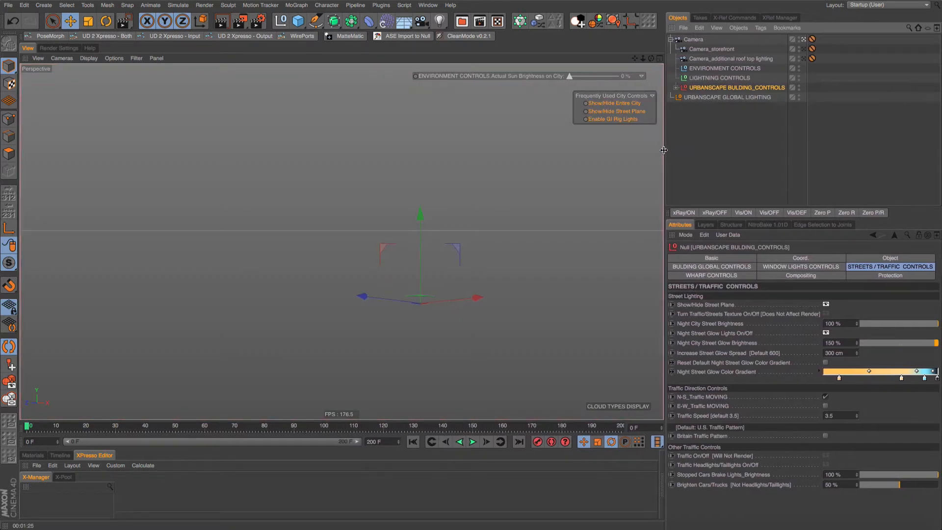
{"action": "left_click", "coordinate": [602, 103]}
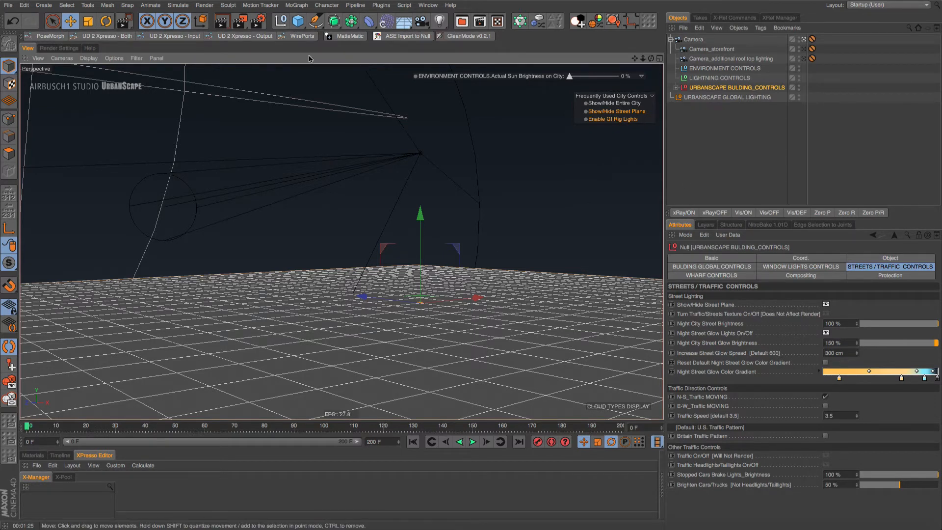
{"action": "left_click_drag", "start_coordinate": [240, 21], "coordinate": [271, 36]}
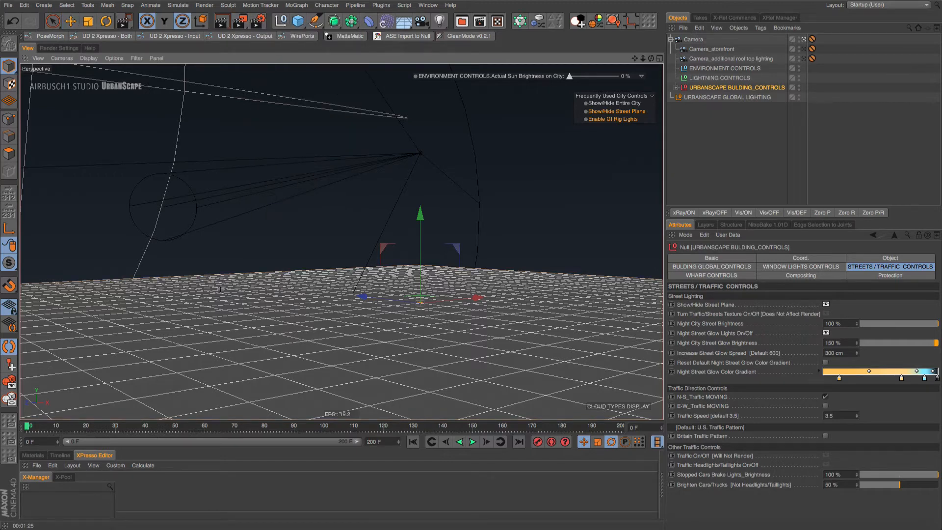
{"action": "left_click_drag", "start_coordinate": [220, 288], "coordinate": [556, 419]}
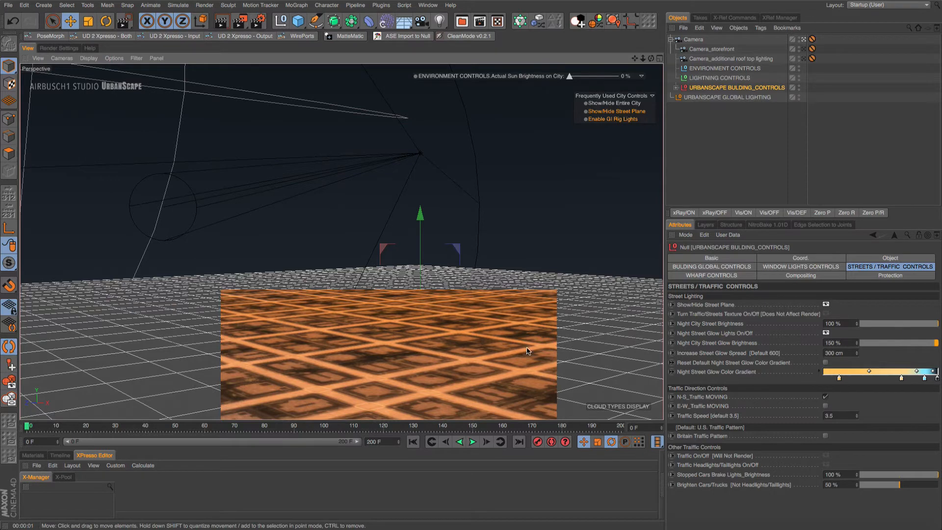
Turn on the traffic/streets texture and render the street plane from a raised, more distant viewpoint.
{"action": "left_click", "coordinate": [826, 314]}
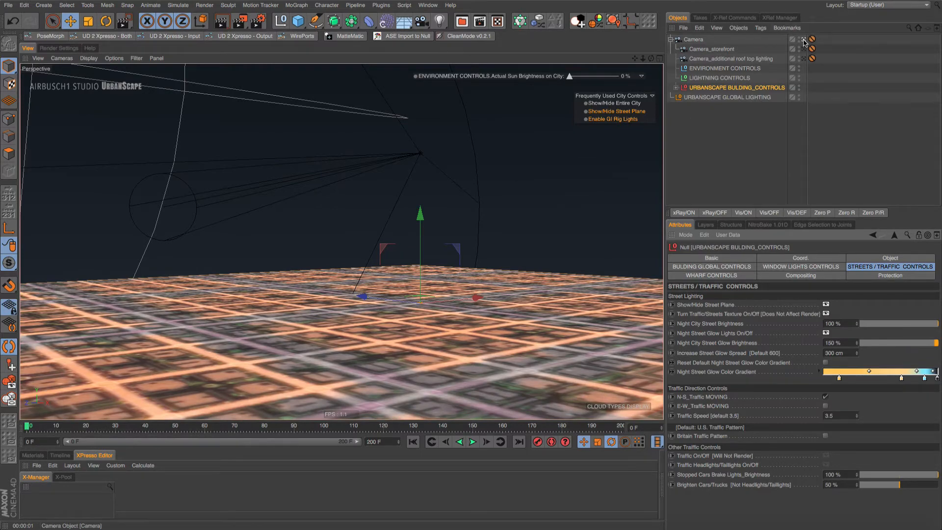
{"action": "left_click_drag", "start_coordinate": [623, 181], "coordinate": [511, 211], "text": "alt"}
{"action": "left_click_drag", "start_coordinate": [401, 318], "coordinate": [422, 296], "text": "alt"}
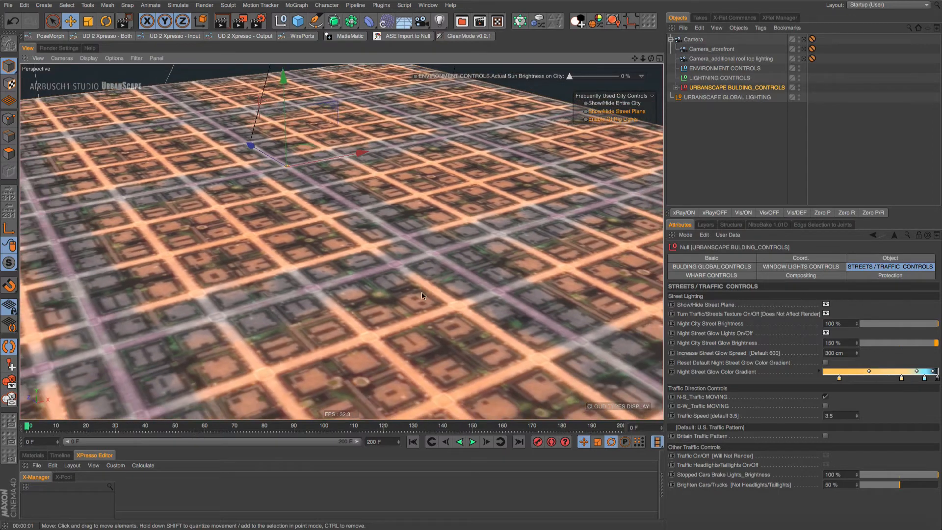
{"action": "key", "text": "ctrl+r"}
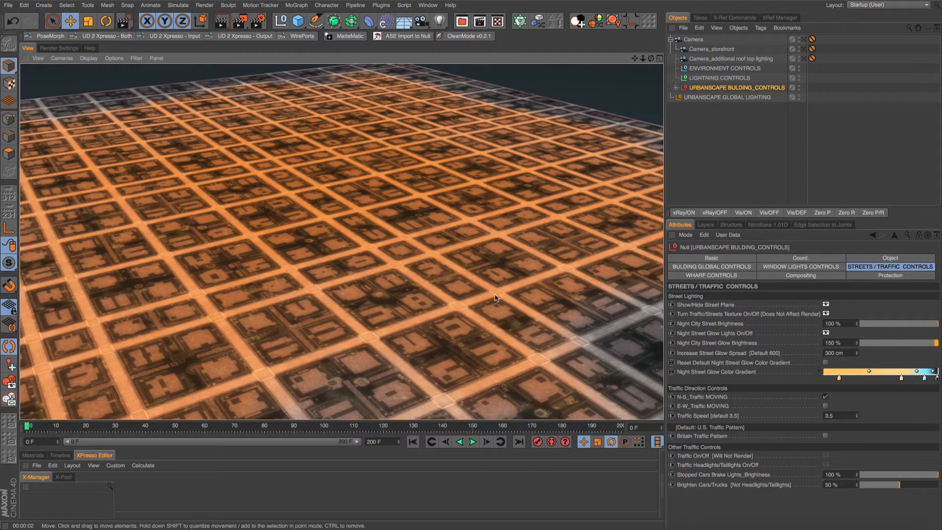
{"action": "right_click_drag", "start_coordinate": [474, 282], "coordinate": [401, 309], "text": "alt"}
{"action": "middle_click_drag", "start_coordinate": [402, 309], "coordinate": [376, 278], "text": "alt"}
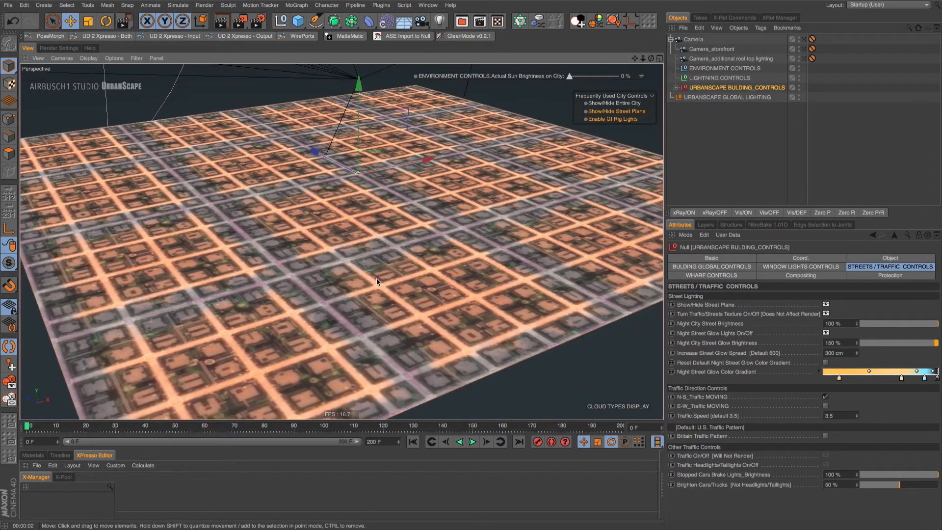
{"action": "left_click", "coordinate": [223, 22]}
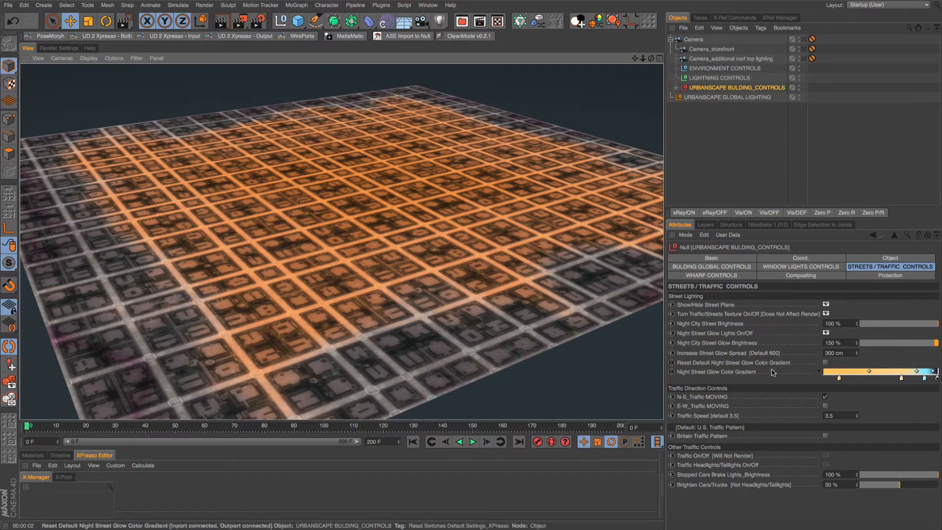
Recolor the light blue knot of the Night Street Glow Color Gradient to pink with a hue of 328°.
{"action": "double_click", "coordinate": [925, 379]}
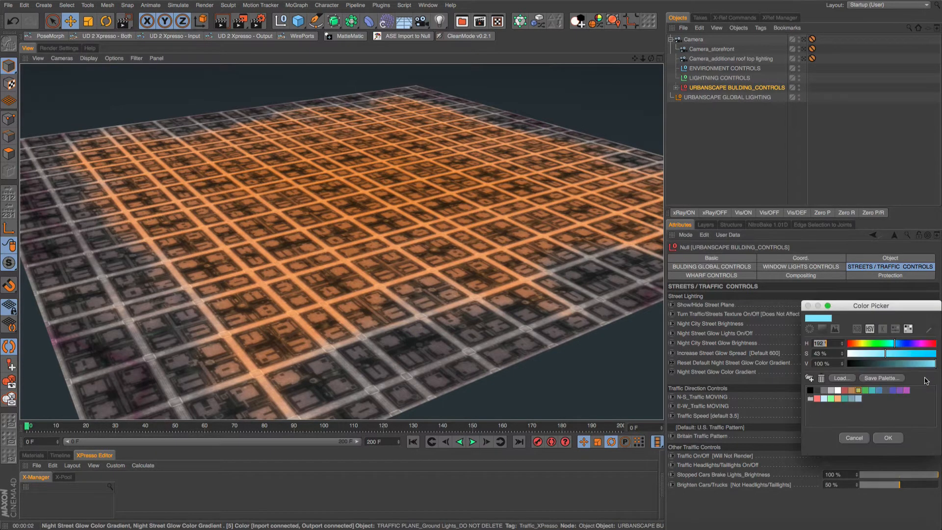
{"action": "left_click", "coordinate": [921, 344]}
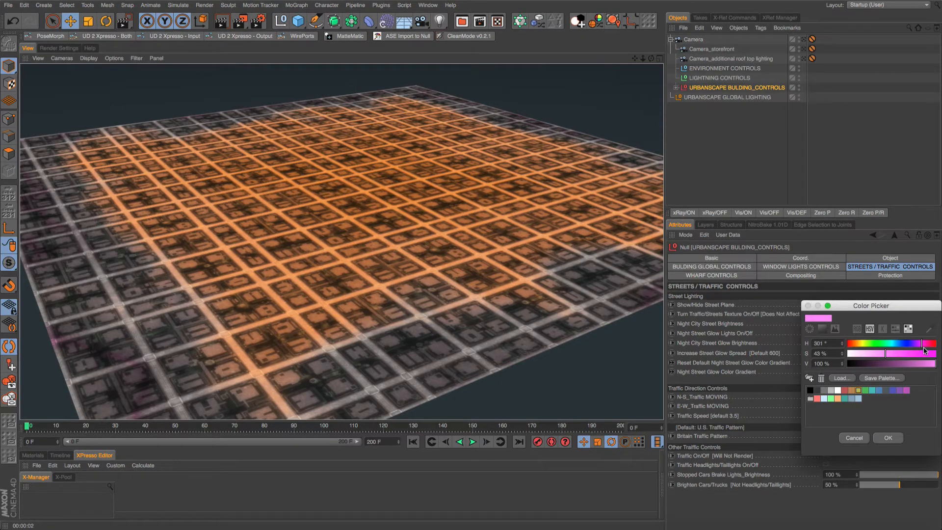
{"action": "left_click_drag", "start_coordinate": [923, 345], "coordinate": [929, 346]}
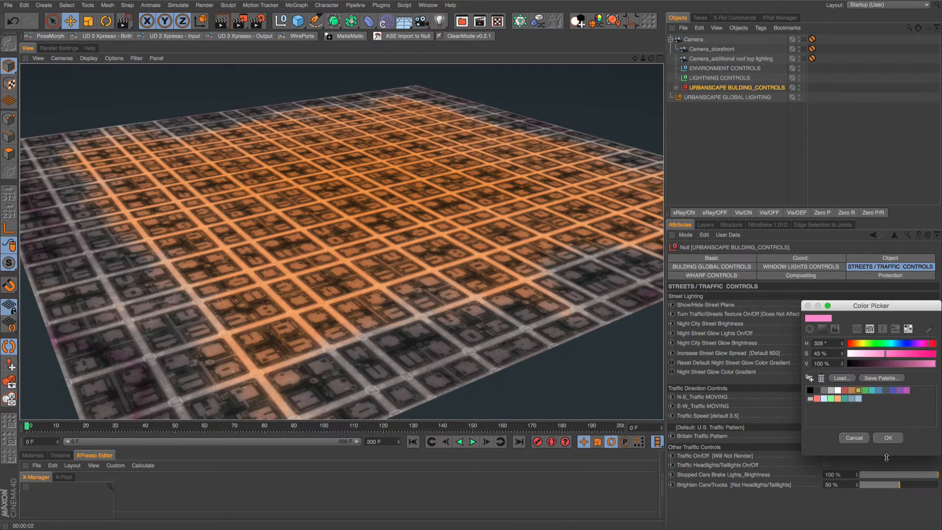
{"action": "left_click", "coordinate": [888, 438]}
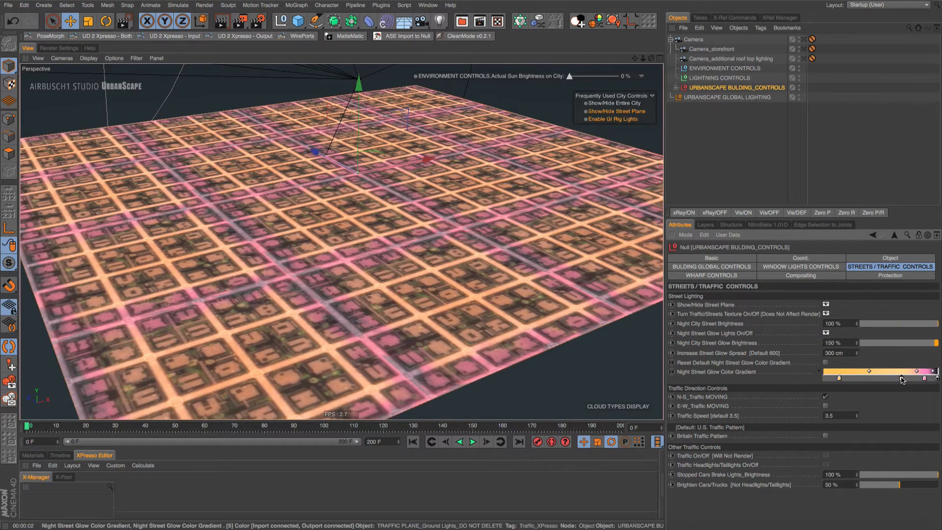
Recolor the pale orange knot beside the pink one in the street glow gradient to green with a hue of 121°.
{"action": "double_click", "coordinate": [902, 377]}
{"action": "left_click_drag", "start_coordinate": [874, 347], "coordinate": [879, 347]}
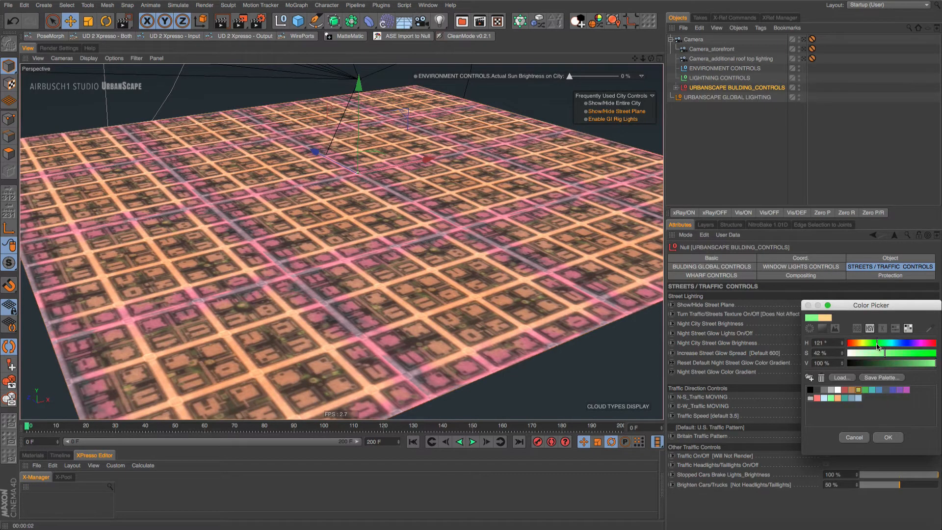
{"action": "left_click", "coordinate": [889, 437]}
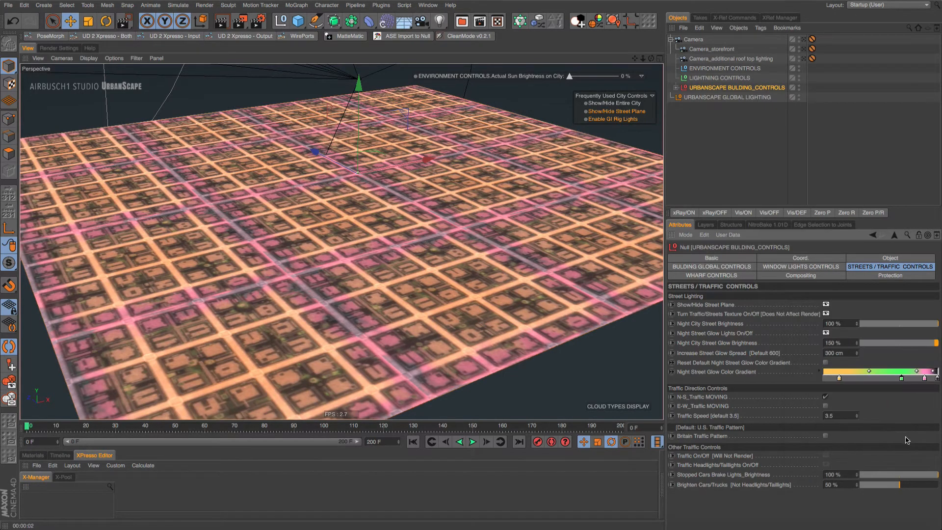
Recolor the dark end knot of the glow gradient to blue at 100 % saturation and value, and render the street plane.
{"action": "double_click", "coordinate": [937, 378]}
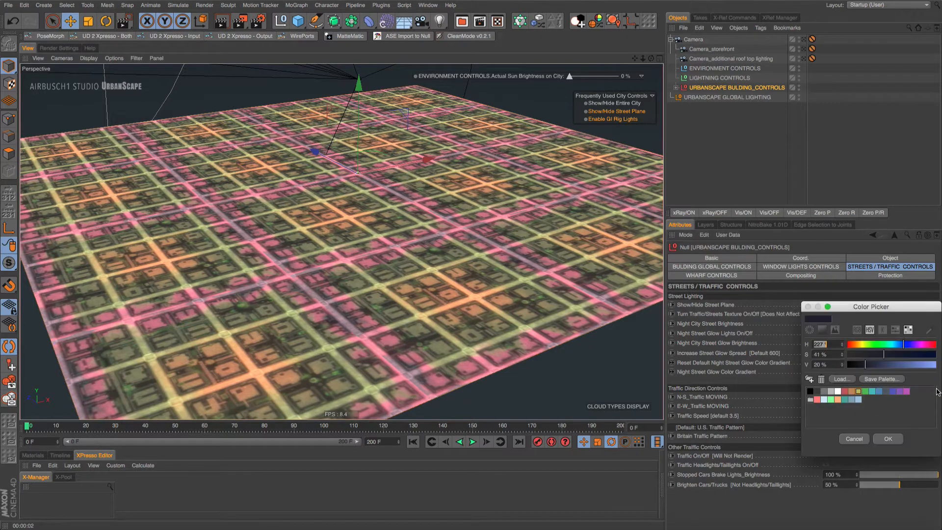
{"action": "left_click", "coordinate": [907, 346]}
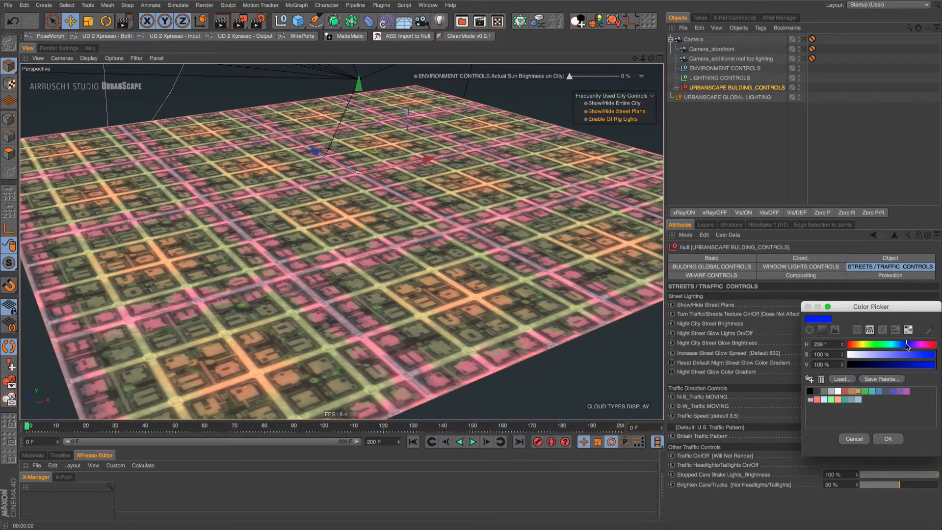
{"action": "left_click", "coordinate": [888, 439]}
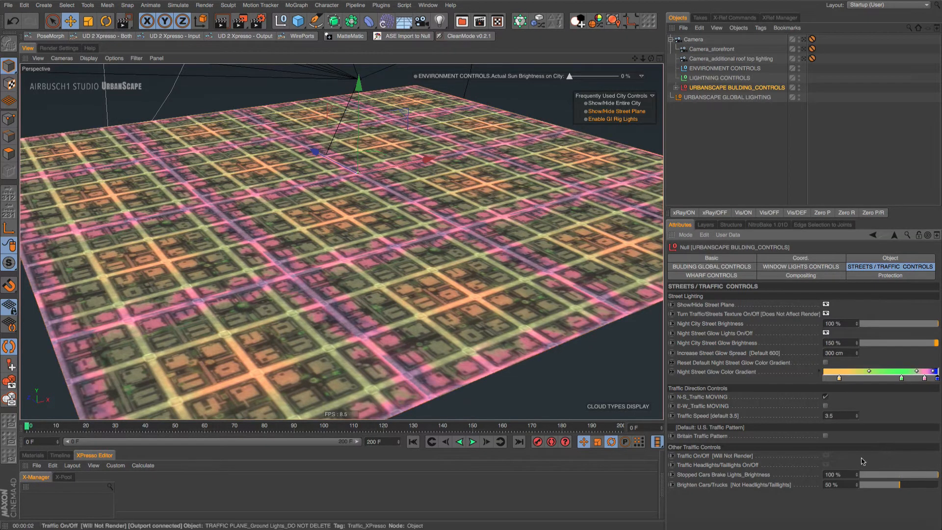
{"action": "left_click_drag", "start_coordinate": [399, 180], "coordinate": [343, 196], "text": "alt"}
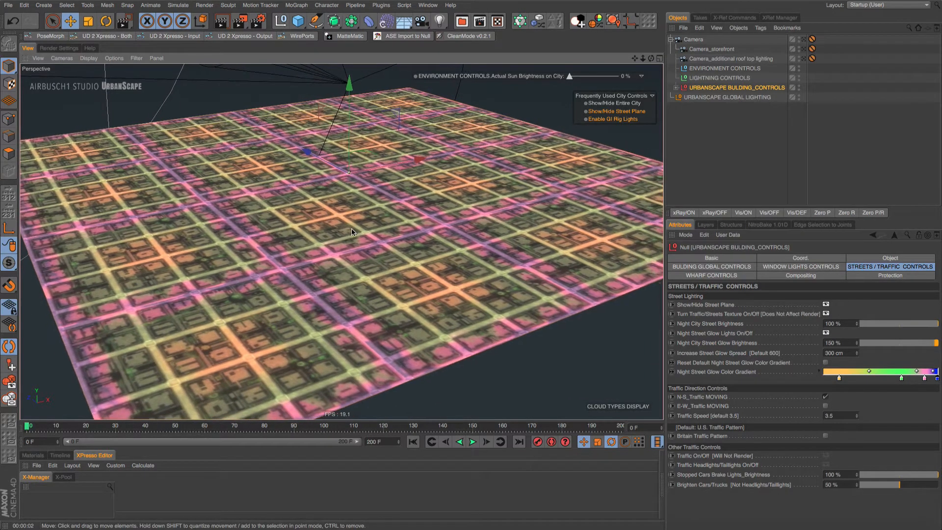
{"action": "left_click", "coordinate": [221, 21]}
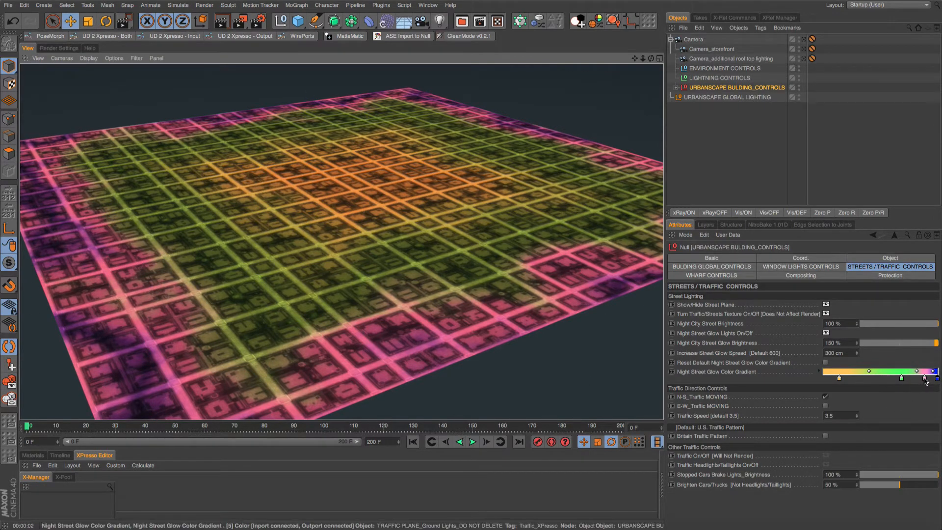
Shift the orange, green and pink gradient knots toward the blue end to widen the orange area, and render the street plane.
{"action": "mouse_move", "coordinate": [925, 379]}
{"action": "left_mouse_down"}
{"action": "mouse_move", "coordinate": [907, 381]}
{"action": "mouse_move", "coordinate": [925, 381]}
{"action": "left_mouse_up"}
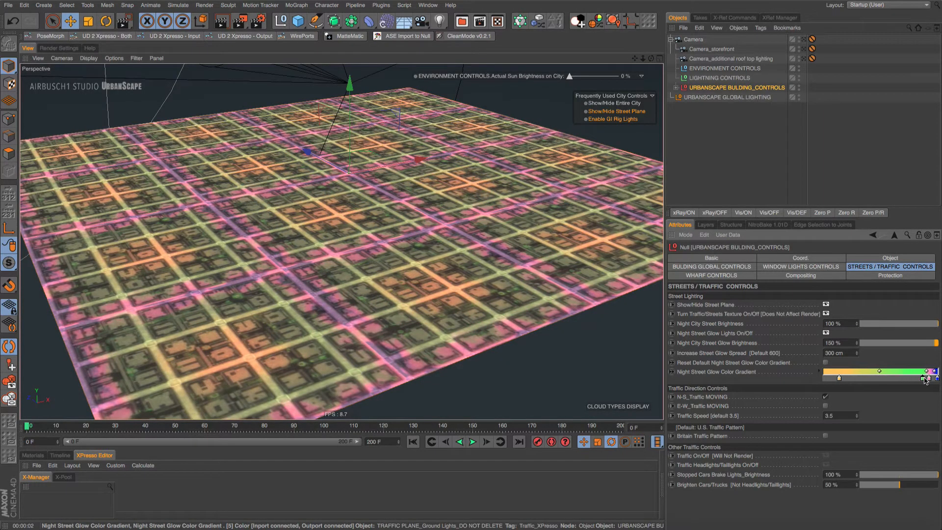
{"action": "left_click_drag", "start_coordinate": [840, 379], "coordinate": [891, 382]}
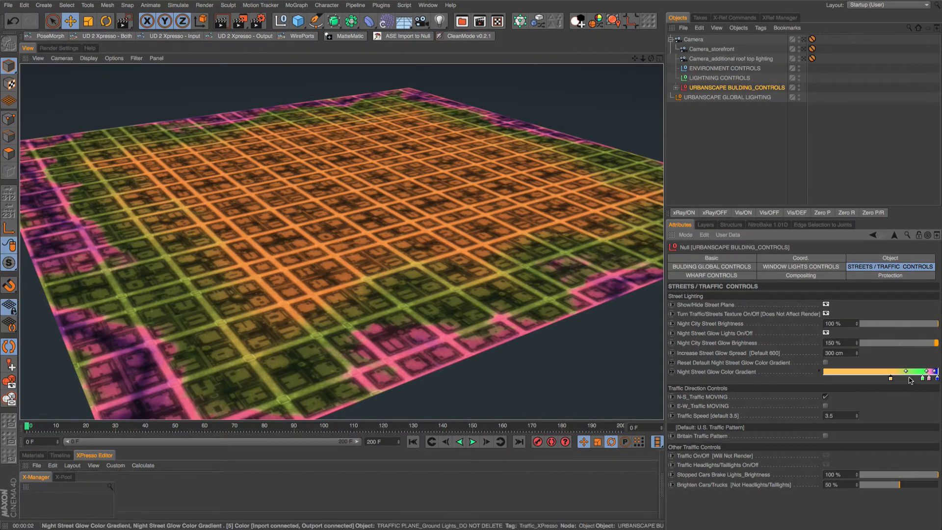
{"action": "mouse_move", "coordinate": [906, 372]}
{"action": "left_mouse_down"}
{"action": "mouse_move", "coordinate": [919, 374]}
{"action": "mouse_move", "coordinate": [906, 378]}
{"action": "left_mouse_up"}
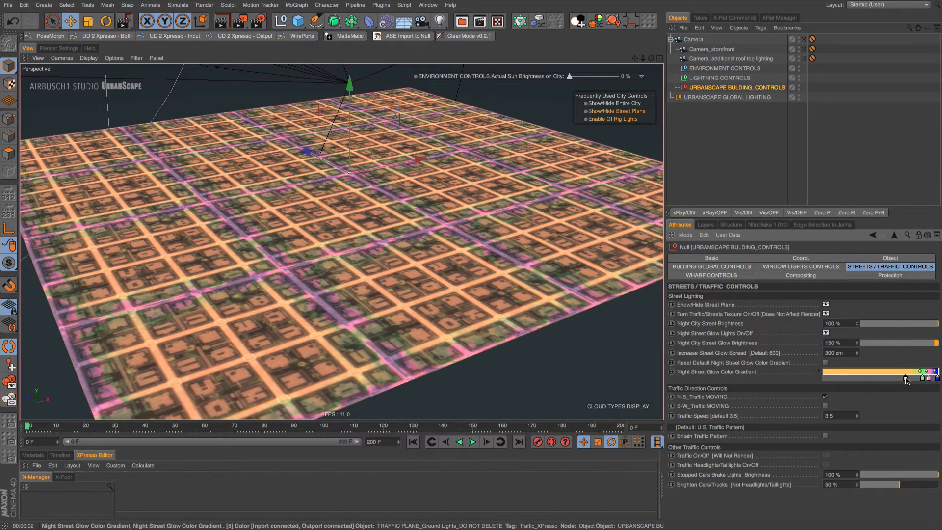
{"action": "left_click", "coordinate": [221, 21]}
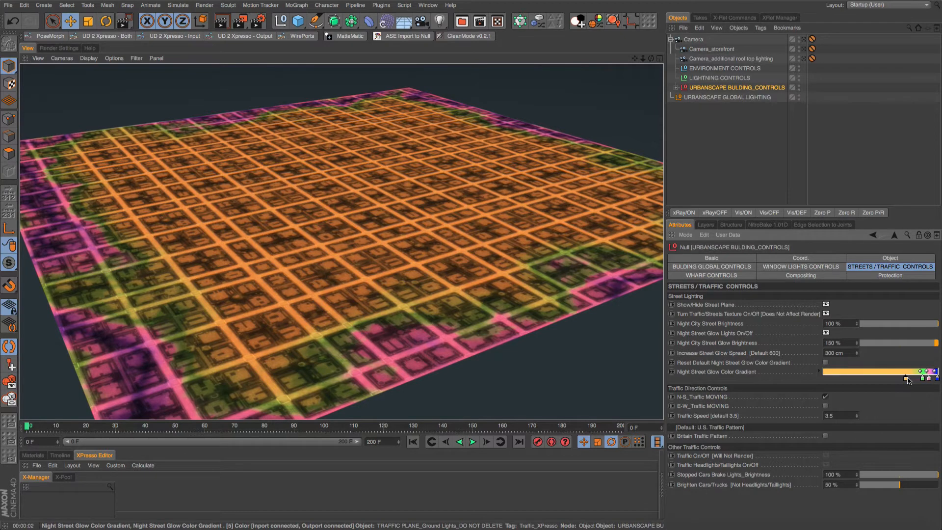
Slide the orange knot of the Night Street Glow Color Gradient up beside the green knot and render the street plane.
{"action": "left_click_drag", "start_coordinate": [907, 380], "coordinate": [918, 382]}
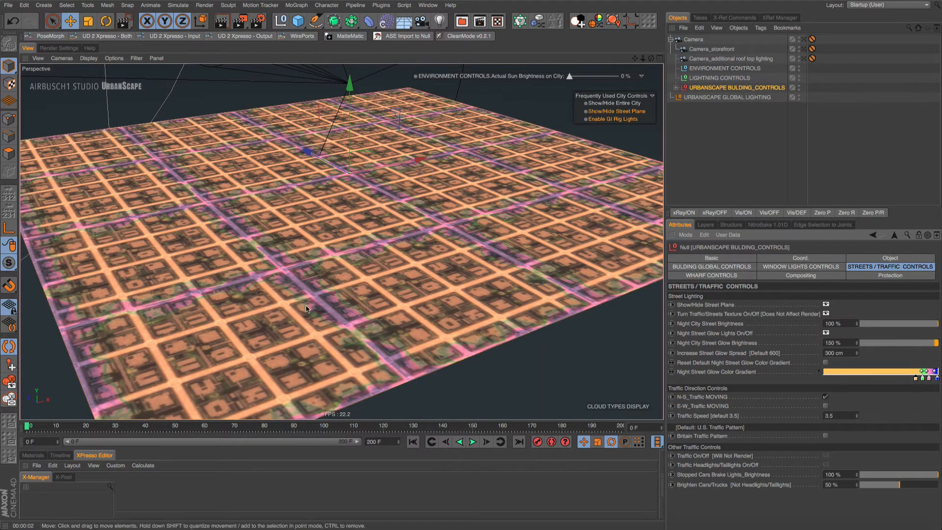
{"action": "left_click", "coordinate": [222, 21]}
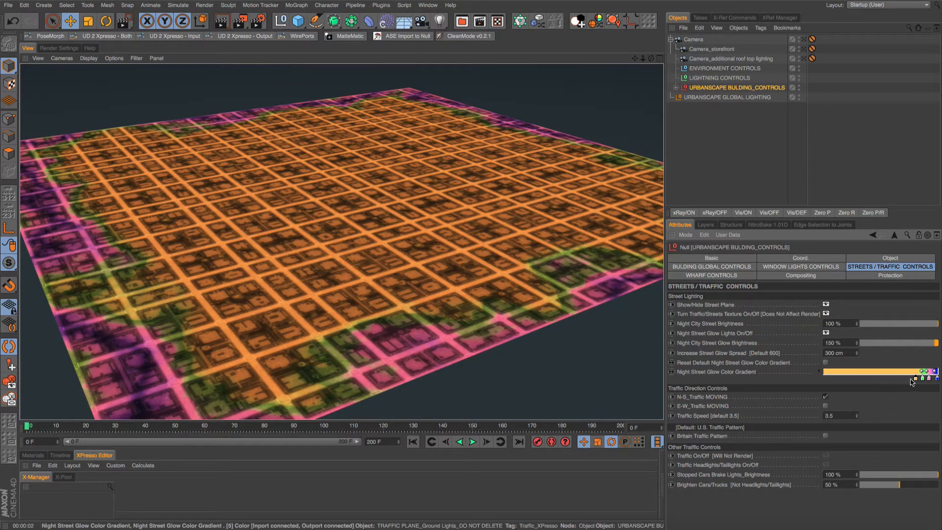
Move the orange gradient knot to the start of the glow gradient and spread the green and pink knots toward it.
{"action": "left_click_drag", "start_coordinate": [917, 381], "coordinate": [791, 382]}
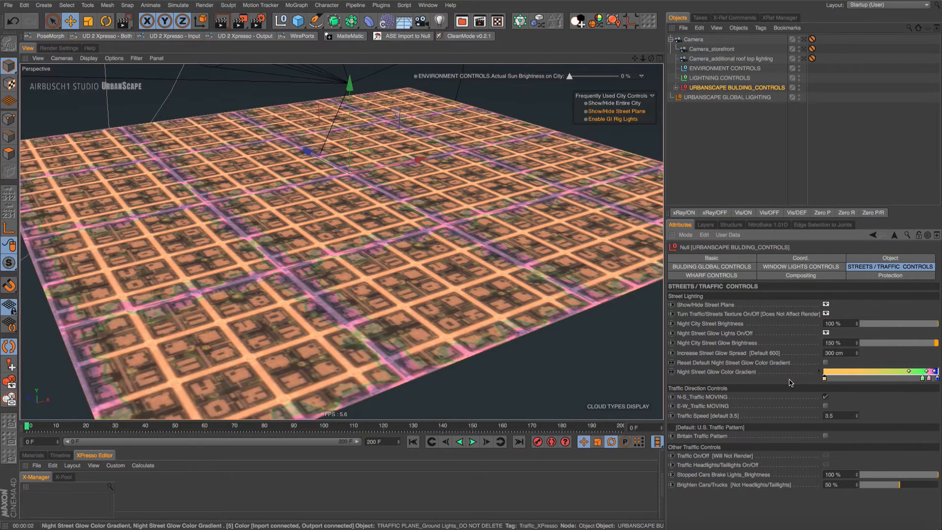
{"action": "left_click_drag", "start_coordinate": [922, 379], "coordinate": [843, 381]}
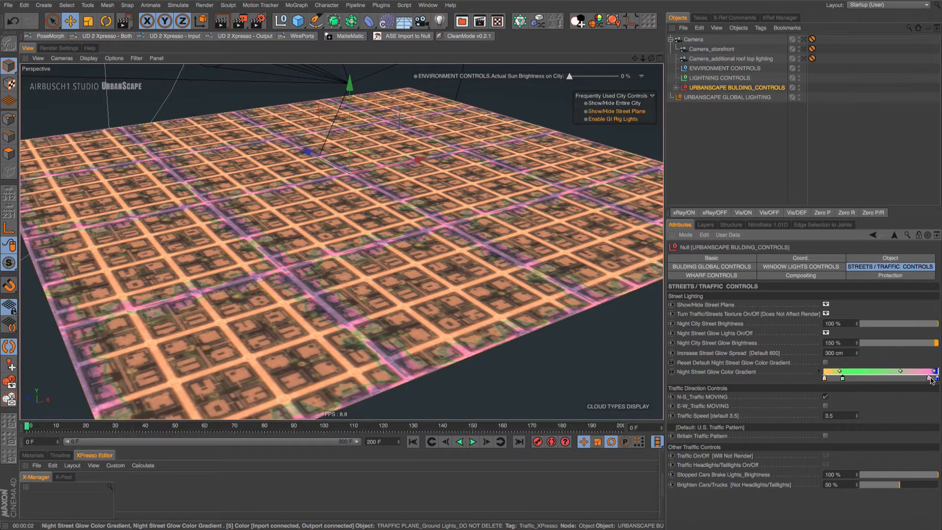
{"action": "left_click_drag", "start_coordinate": [930, 379], "coordinate": [866, 381]}
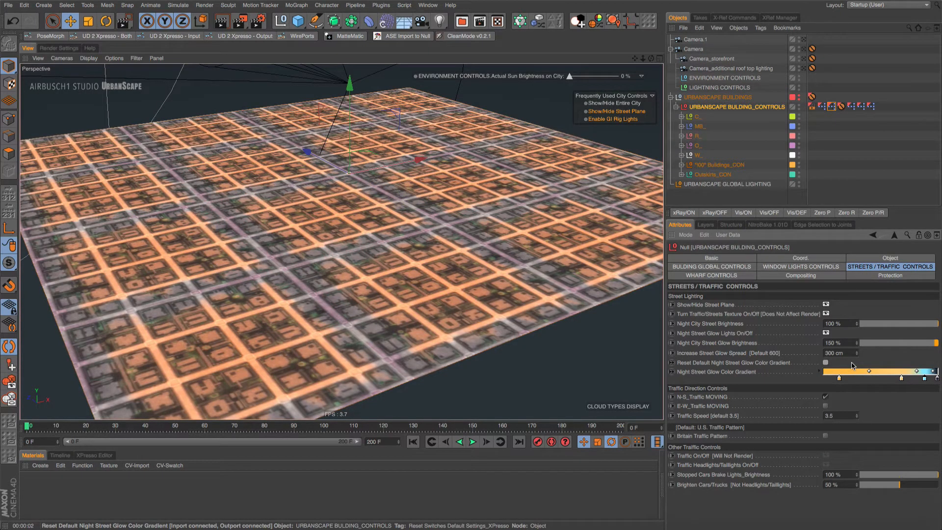
Render the street plane with the default glow color gradient and turn off the Night Street Glow Lights.
{"action": "key", "text": "ctrl+r"}
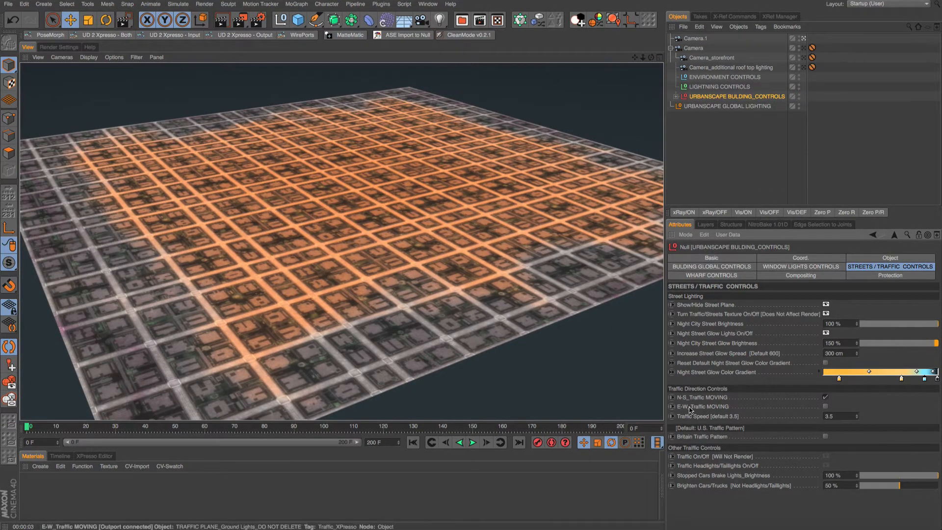
{"action": "left_click", "coordinate": [826, 333]}
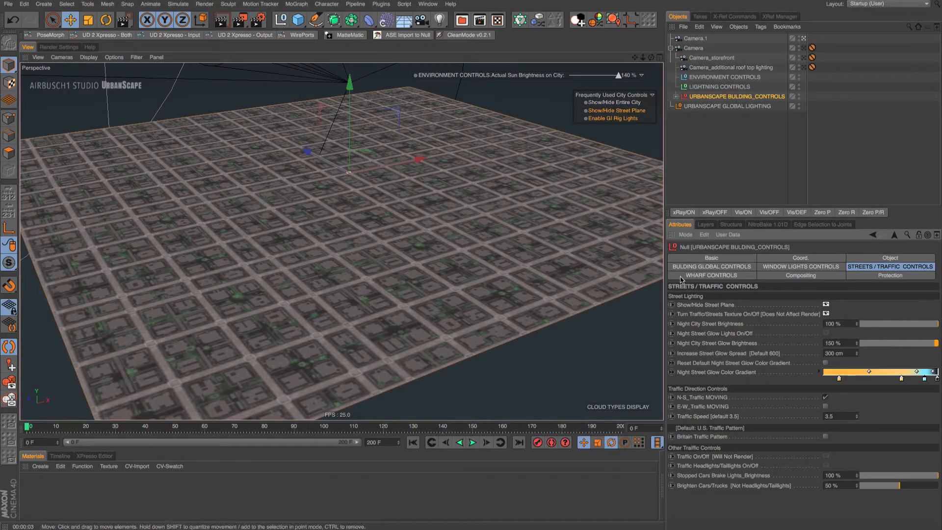
Hide the street plane for a test render of the view, and show the plane again.
{"action": "left_click", "coordinate": [826, 305]}
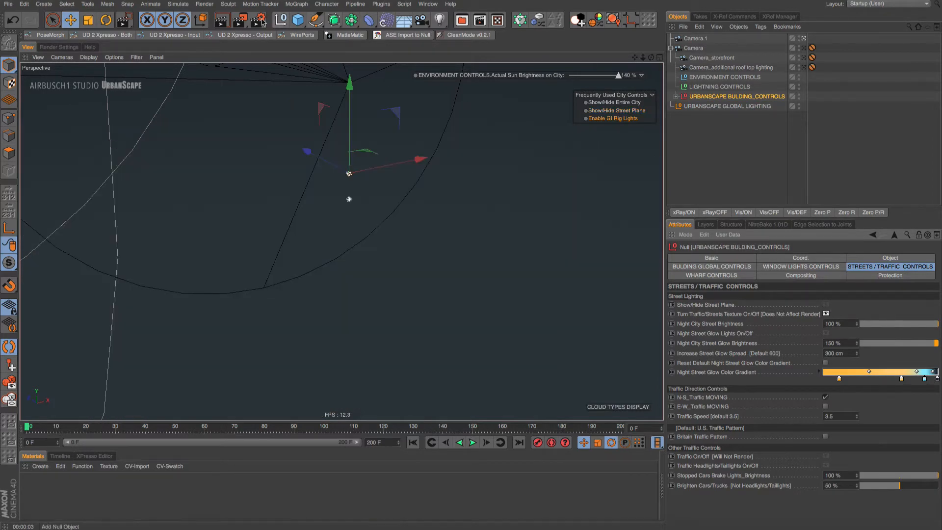
{"action": "left_click", "coordinate": [220, 21]}
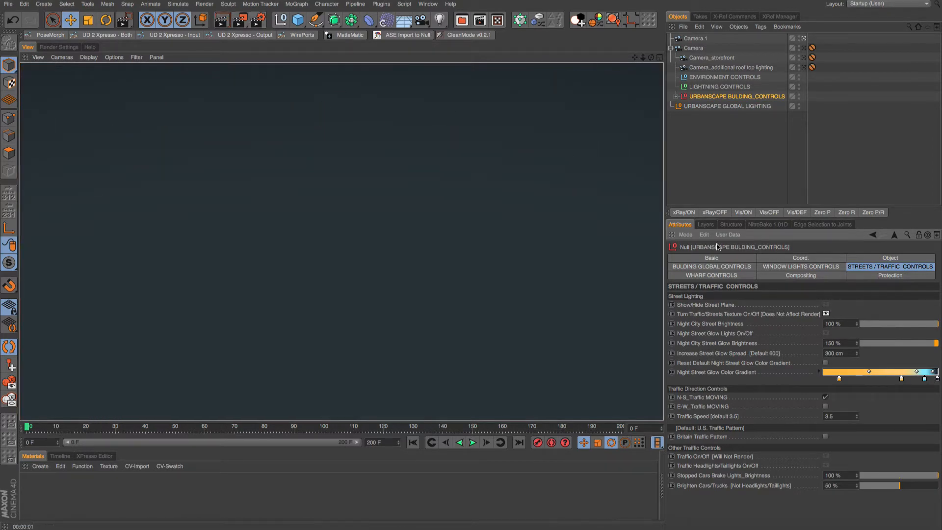
{"action": "left_click", "coordinate": [826, 305]}
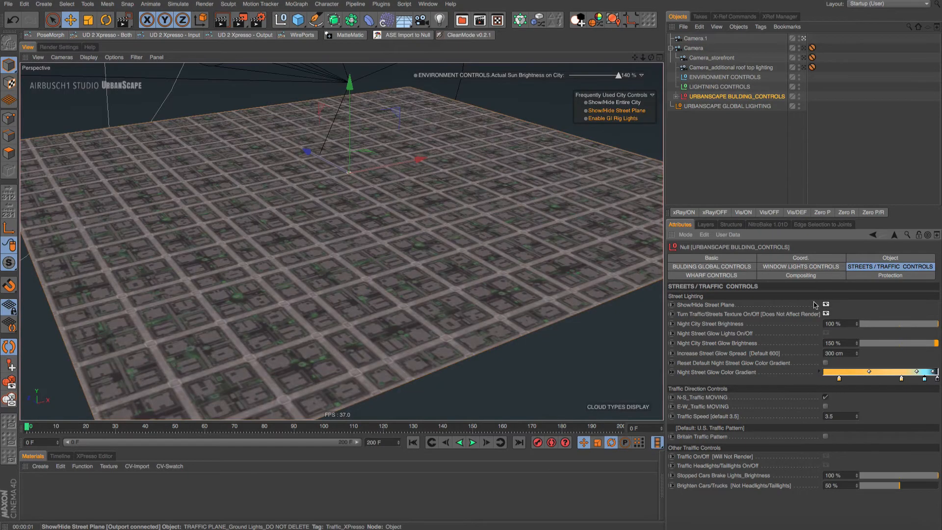
{"action": "left_click", "coordinate": [607, 110]}
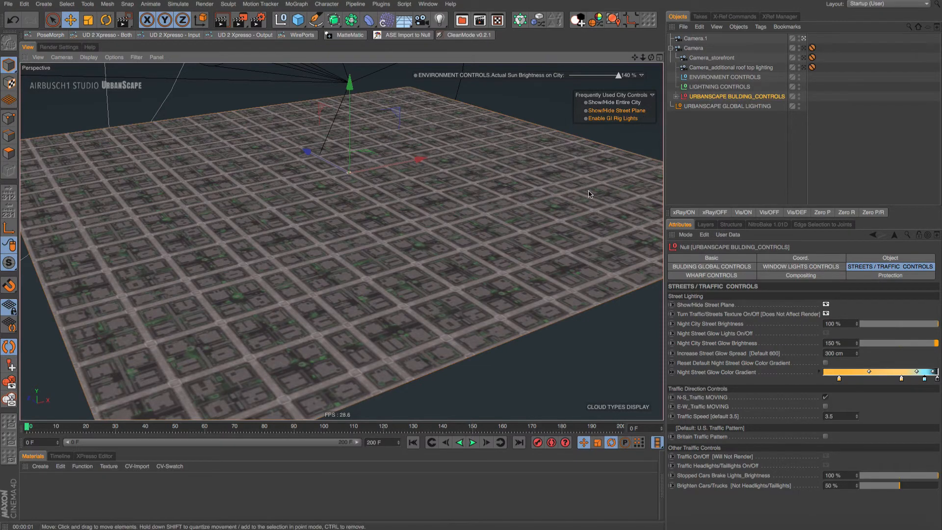
Leave the Camera.1 view and render a close-up of the street blocks and intersections.
{"action": "left_click", "coordinate": [804, 38]}
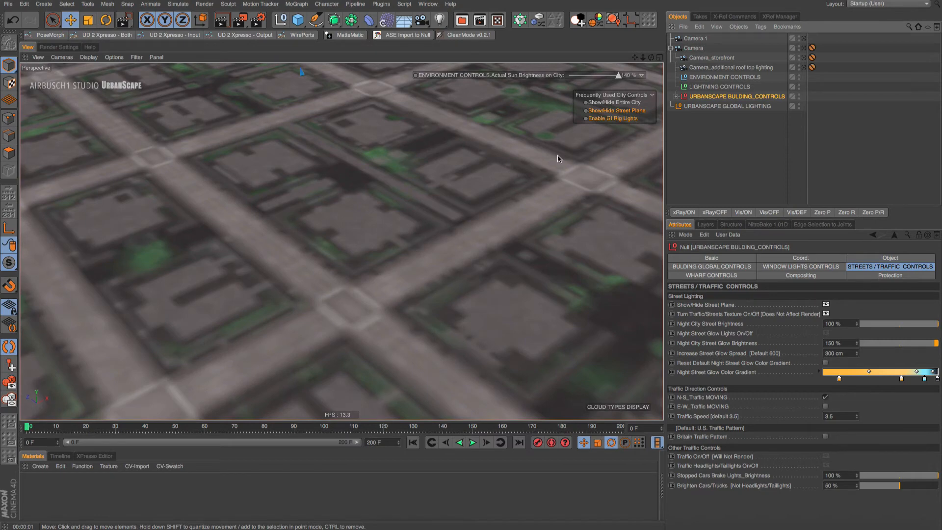
{"action": "left_click", "coordinate": [221, 21]}
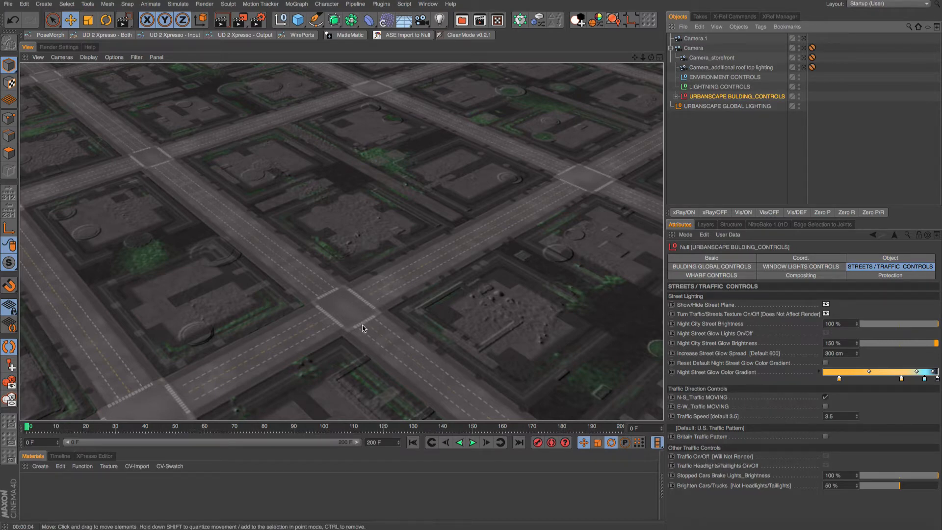
Turn on the traffic and render a region around the central intersection.
{"action": "left_click", "coordinate": [827, 456]}
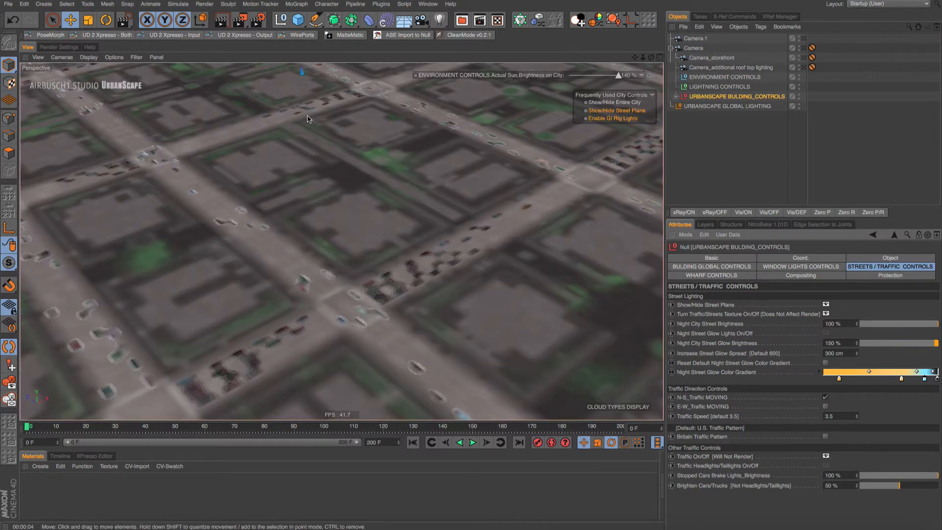
{"action": "left_click", "coordinate": [240, 20]}
{"action": "left_click", "coordinate": [294, 34]}
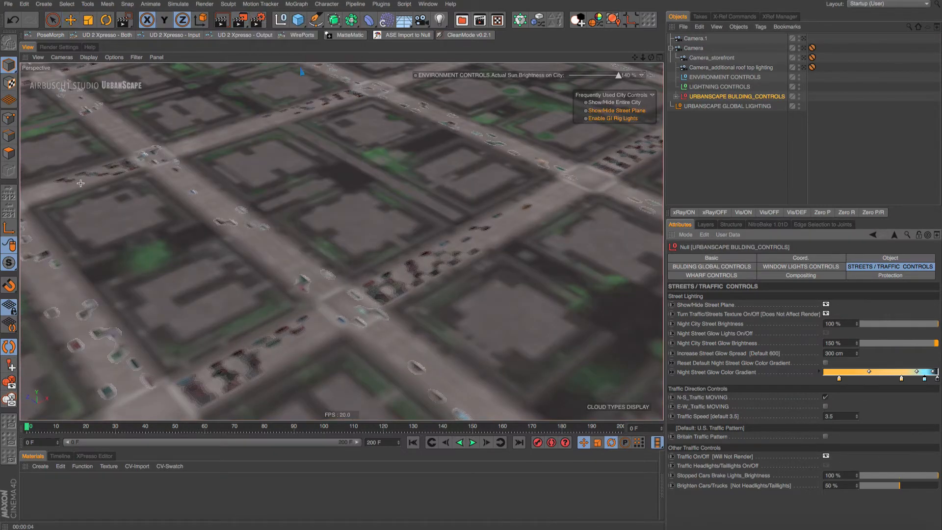
{"action": "left_click_drag", "start_coordinate": [92, 165], "coordinate": [577, 500]}
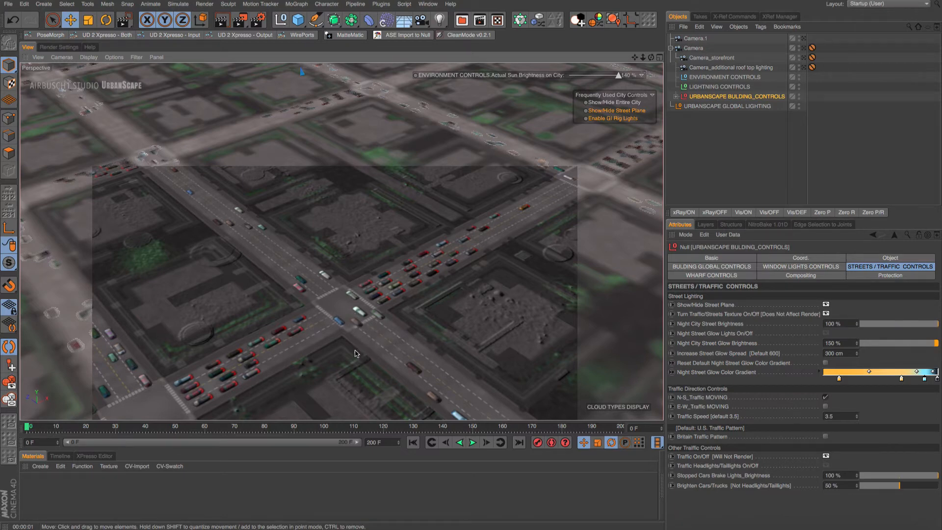
Switch the moving traffic from N-S to E-W and render a region around the central intersection.
{"action": "left_click", "coordinate": [827, 398]}
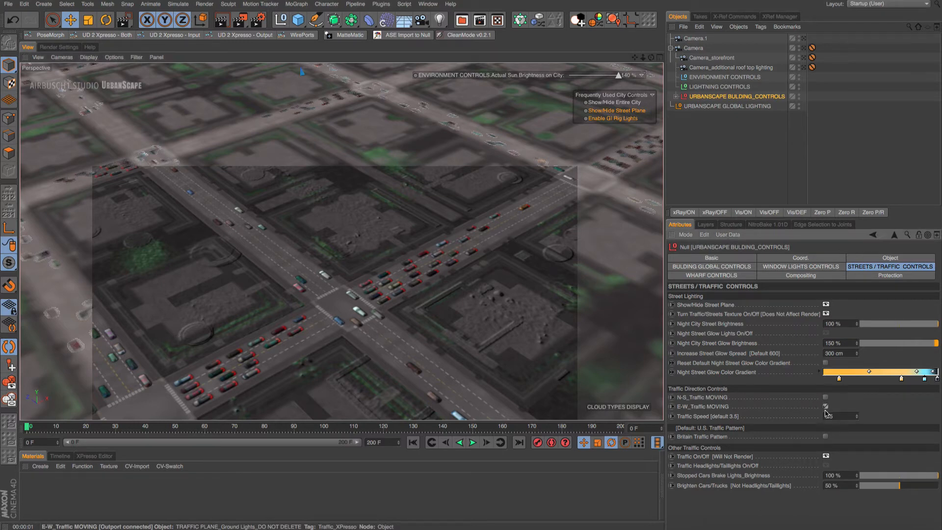
{"action": "left_click", "coordinate": [826, 407]}
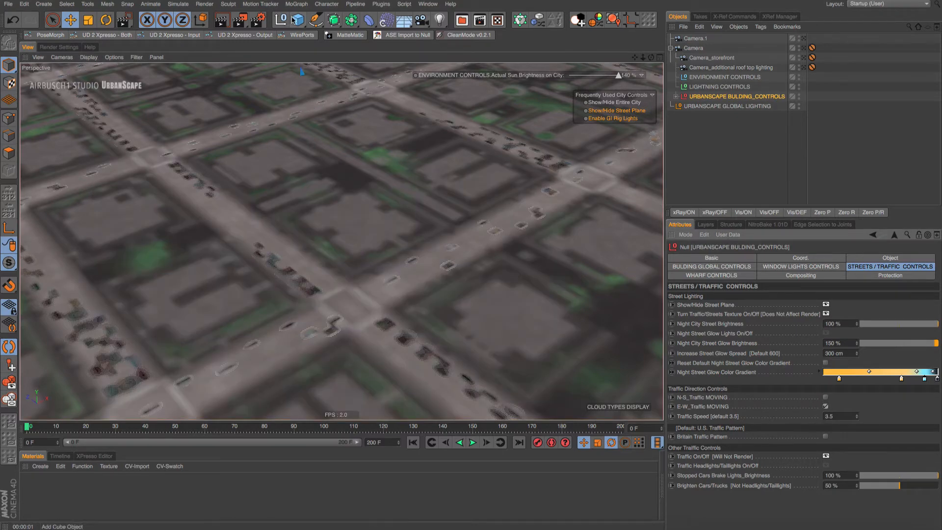
{"action": "left_click", "coordinate": [240, 20]}
{"action": "left_click", "coordinate": [265, 34]}
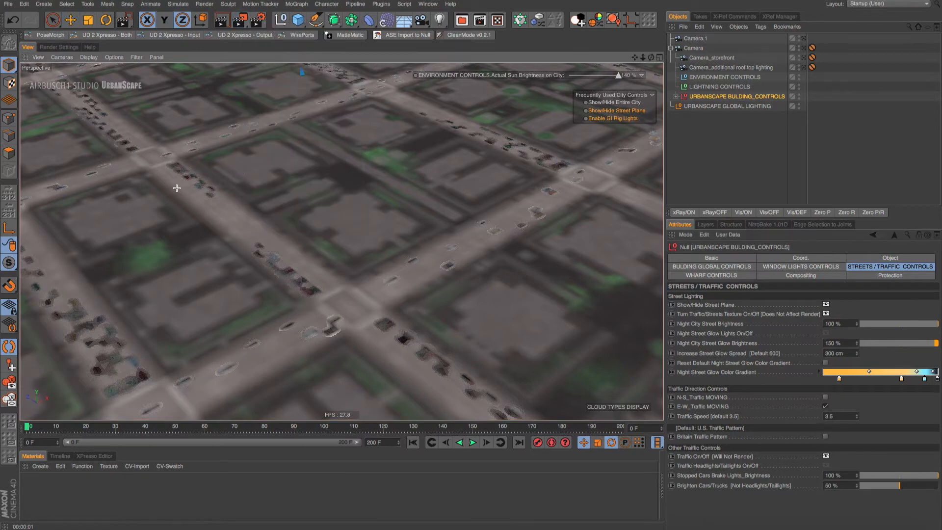
{"action": "left_click_drag", "start_coordinate": [165, 153], "coordinate": [581, 434]}
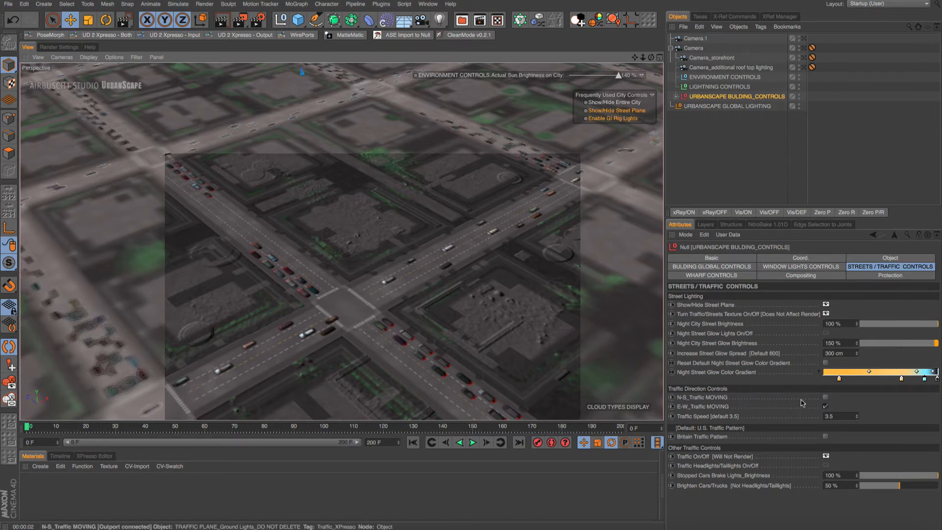
Enable N-S traffic movement alongside E-W and render a region around the central intersection.
{"action": "left_click", "coordinate": [826, 399]}
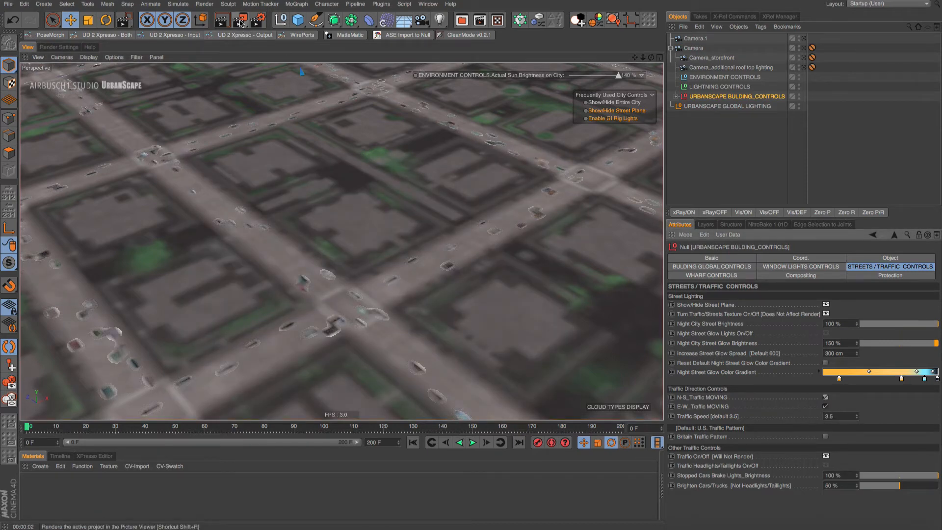
{"action": "left_click_drag", "start_coordinate": [244, 24], "coordinate": [262, 33]}
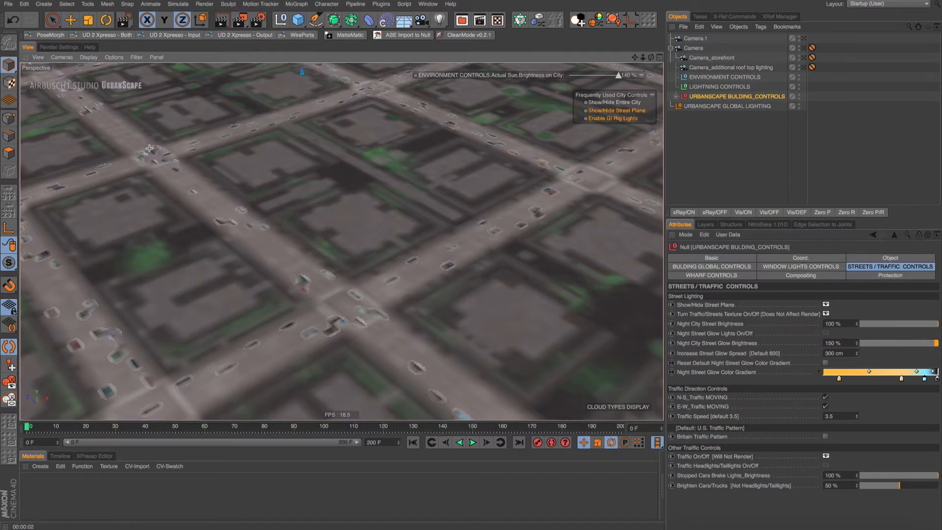
{"action": "left_click_drag", "start_coordinate": [148, 146], "coordinate": [633, 523]}
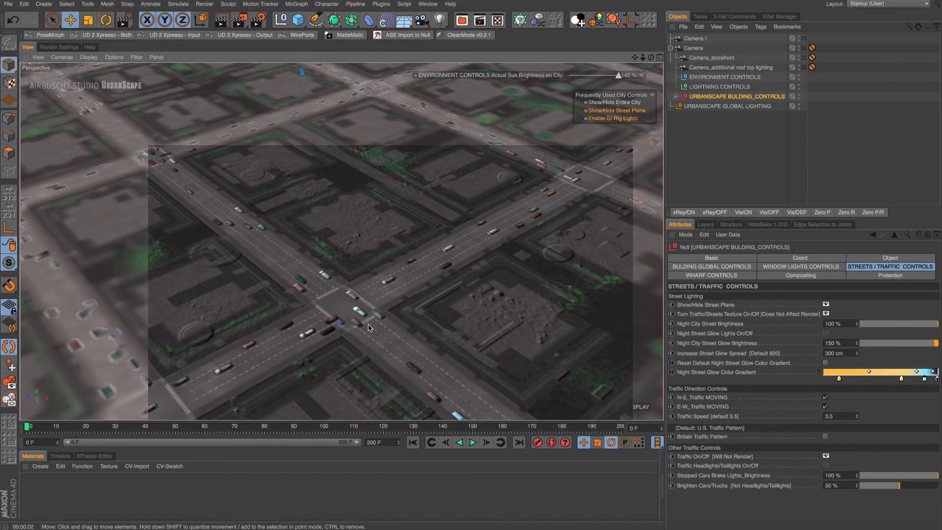
Render low-angle close-ups of the cars crossing the intersection, first as a region and then as the full view.
{"action": "left_click", "coordinate": [420, 386]}
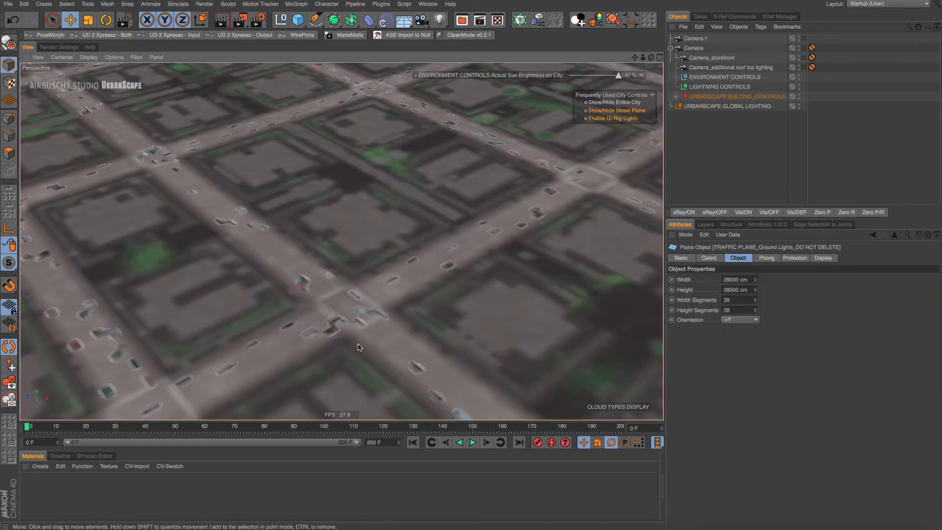
{"action": "scroll", "coordinate": [482, 305], "scroll_direction": "up", "scroll_amount": 10}
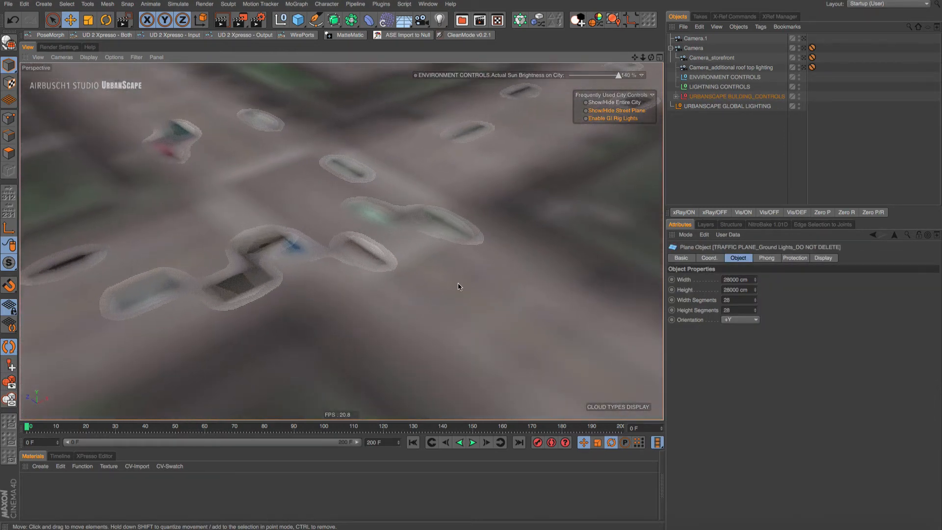
{"action": "left_click_drag", "start_coordinate": [461, 281], "coordinate": [462, 315], "text": "alt"}
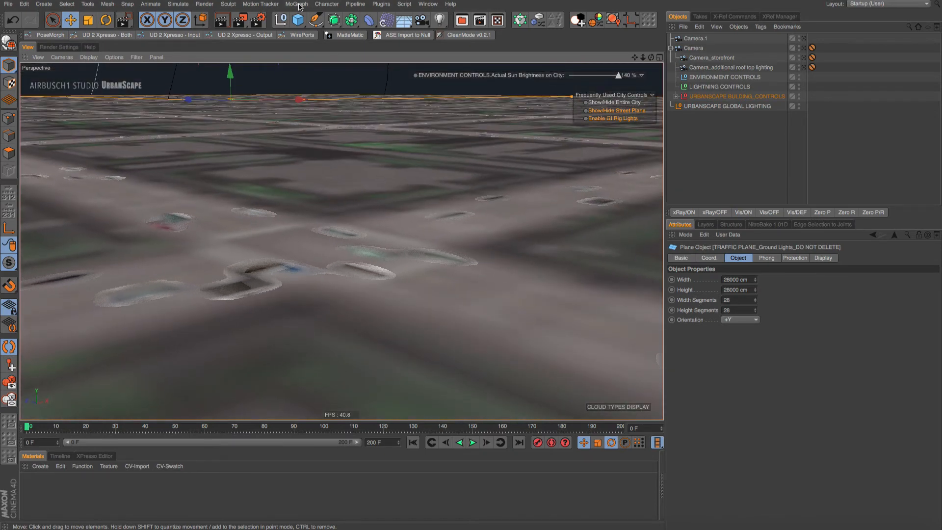
{"action": "left_click_drag", "start_coordinate": [245, 22], "coordinate": [275, 33]}
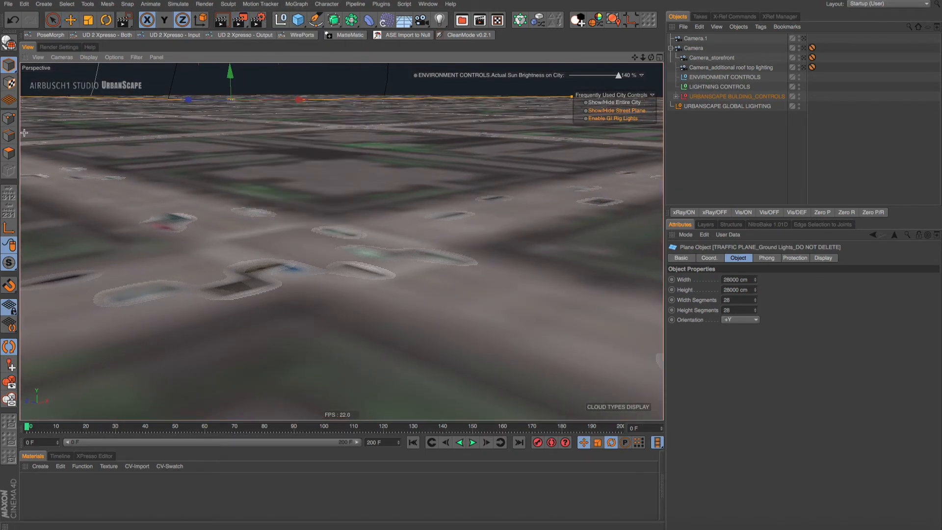
{"action": "left_click_drag", "start_coordinate": [25, 131], "coordinate": [735, 523]}
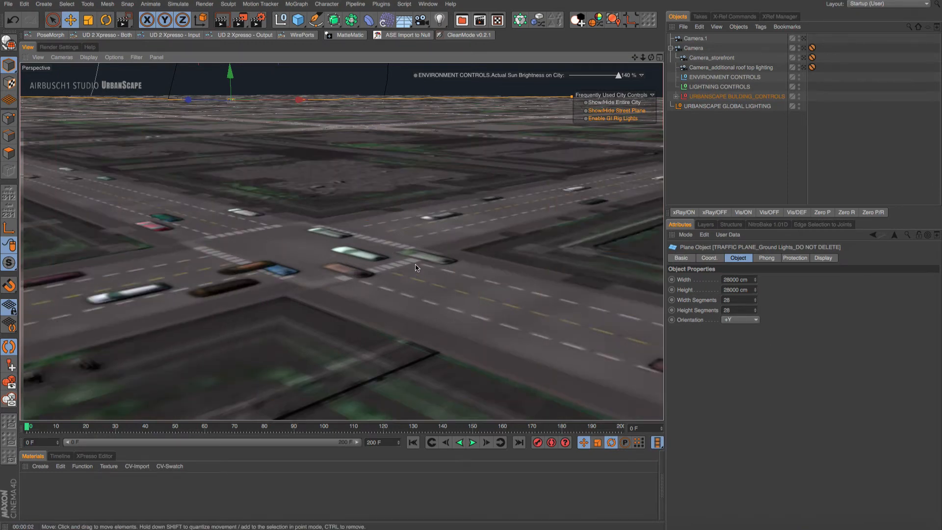
{"action": "left_click_drag", "start_coordinate": [416, 268], "coordinate": [390, 202], "text": "alt"}
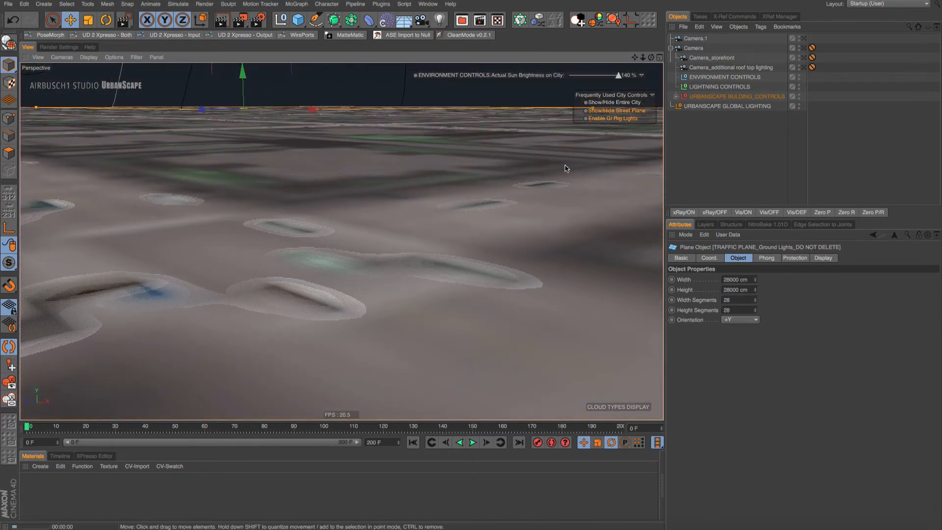
{"action": "key", "text": "ctrl+r"}
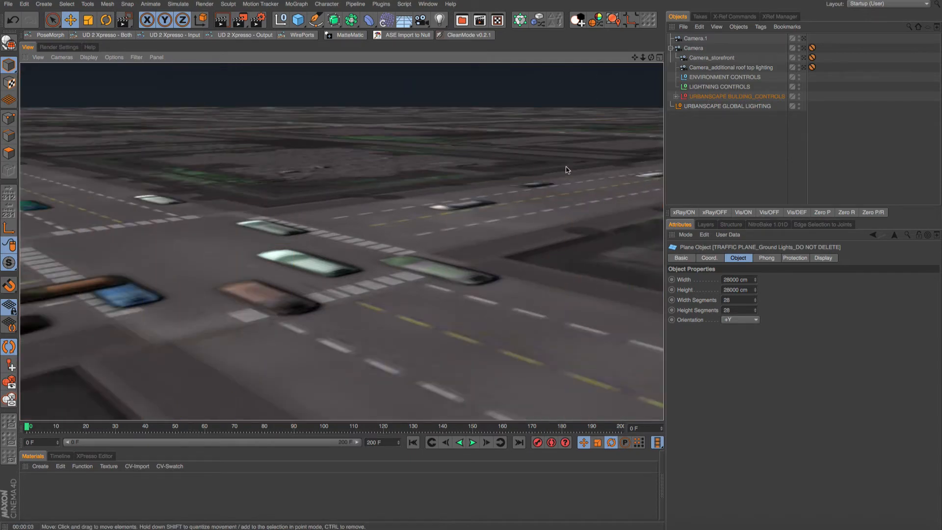
Show the entire city, frame an elevated view of an intersection between the buildings, and render it.
{"action": "left_click", "coordinate": [677, 130]}
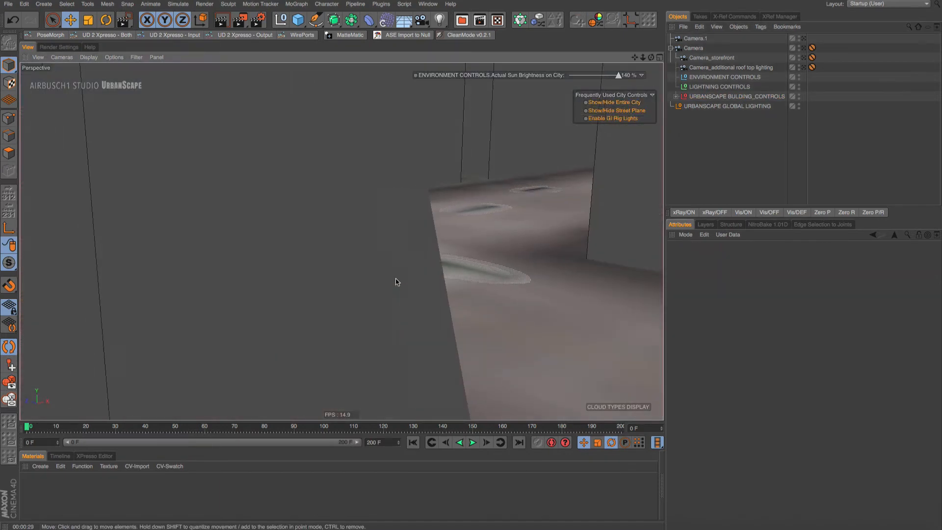
{"action": "right_click_drag", "start_coordinate": [395, 279], "coordinate": [257, 308], "text": "alt"}
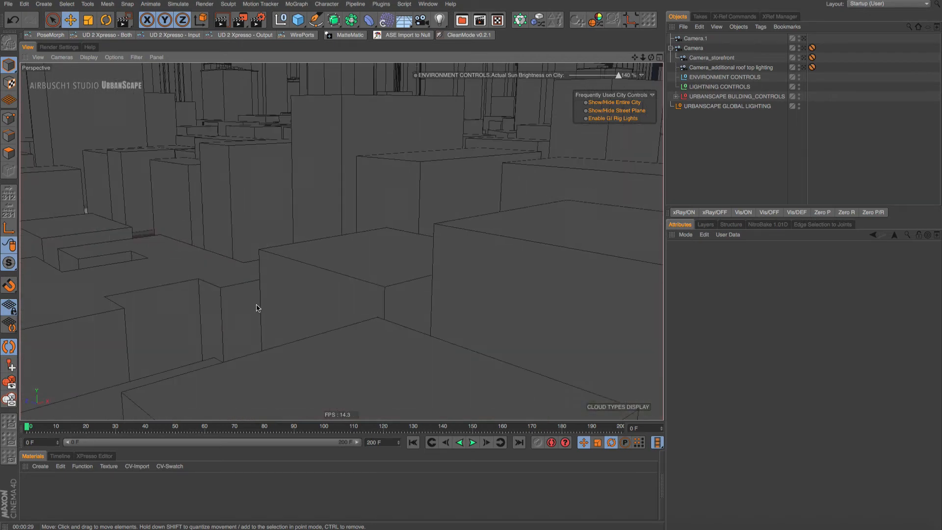
{"action": "middle_click_drag", "start_coordinate": [315, 210], "coordinate": [219, 340], "text": "alt"}
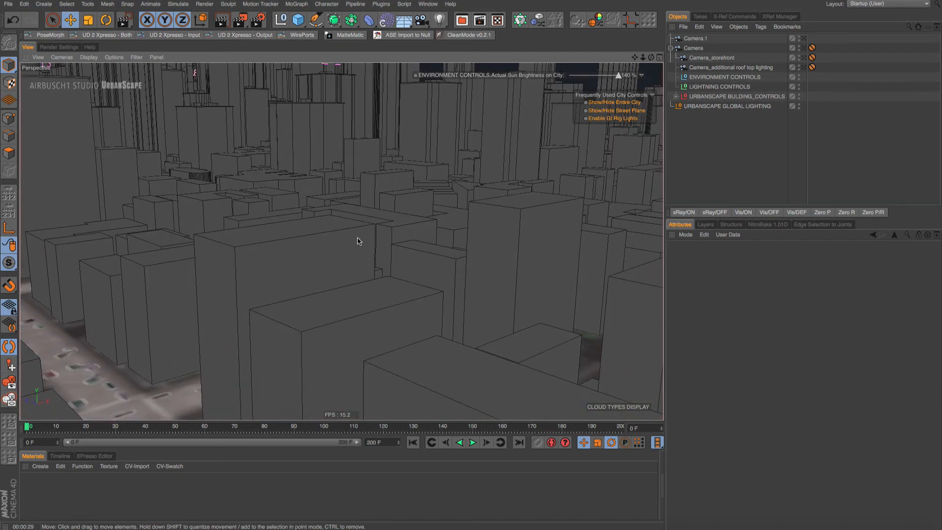
{"action": "middle_click_drag", "start_coordinate": [179, 307], "coordinate": [310, 214], "text": "alt"}
{"action": "right_click_drag", "start_coordinate": [192, 394], "coordinate": [324, 377], "text": "alt"}
{"action": "mouse_move", "coordinate": [338, 341]}
{"action": "left_mouse_down", "text": "alt"}
{"action": "mouse_move", "coordinate": [330, 345]}
{"action": "mouse_move", "coordinate": [330, 325]}
{"action": "left_mouse_up", "text": "alt"}
{"action": "right_click_drag", "start_coordinate": [331, 373], "coordinate": [355, 371], "text": "alt"}
{"action": "left_click", "coordinate": [222, 20]}
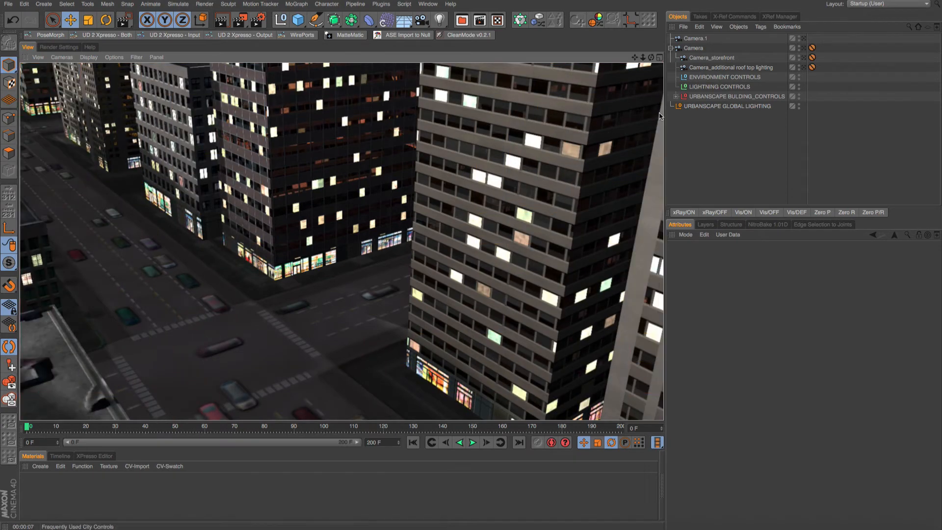
Switch the traffic off in the Streets/Traffic controls of URBANSCAPE BULDING_CONTROLS and render the full view.
{"action": "left_click", "coordinate": [702, 97]}
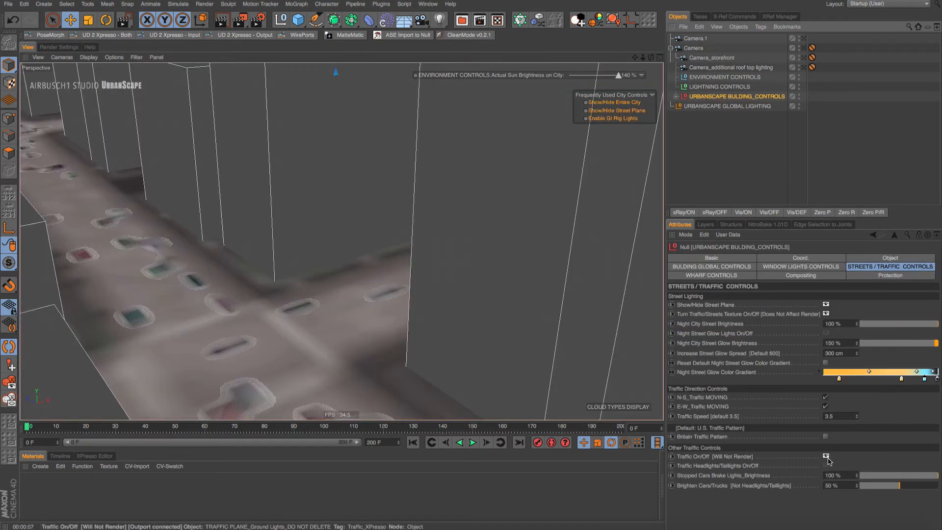
{"action": "left_click", "coordinate": [826, 456]}
{"action": "key", "text": "ctrl+r"}
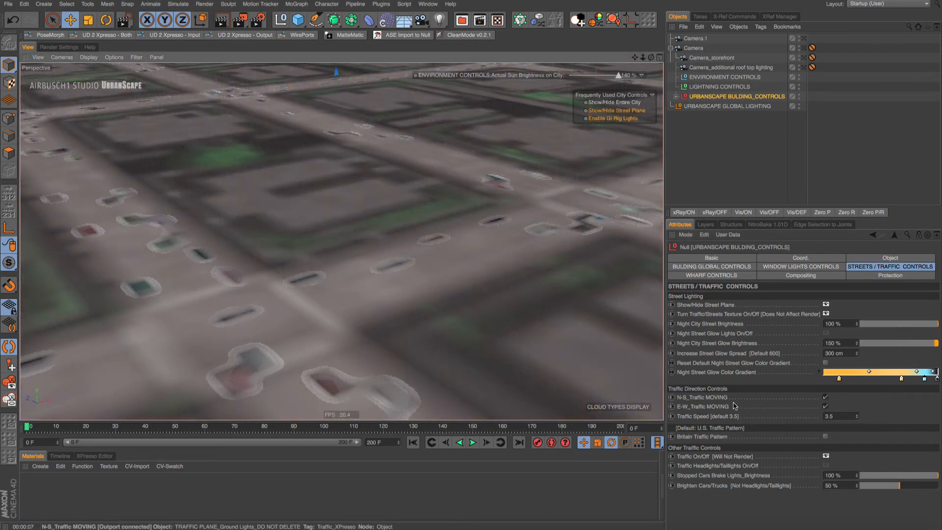
Turn off E-W traffic movement and frame a wider elevated view of the street grid with its queued cars.
{"action": "left_click", "coordinate": [825, 406]}
{"action": "middle_click_drag", "start_coordinate": [376, 285], "coordinate": [410, 264], "text": "alt"}
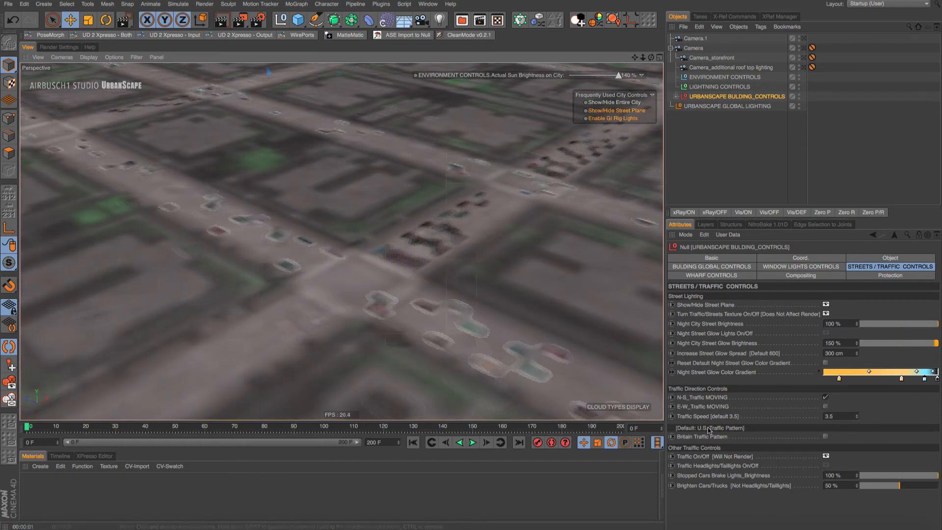
{"action": "middle_click_drag", "start_coordinate": [352, 193], "coordinate": [278, 409], "text": "alt"}
{"action": "middle_click_drag", "start_coordinate": [386, 123], "coordinate": [288, 286], "text": "alt"}
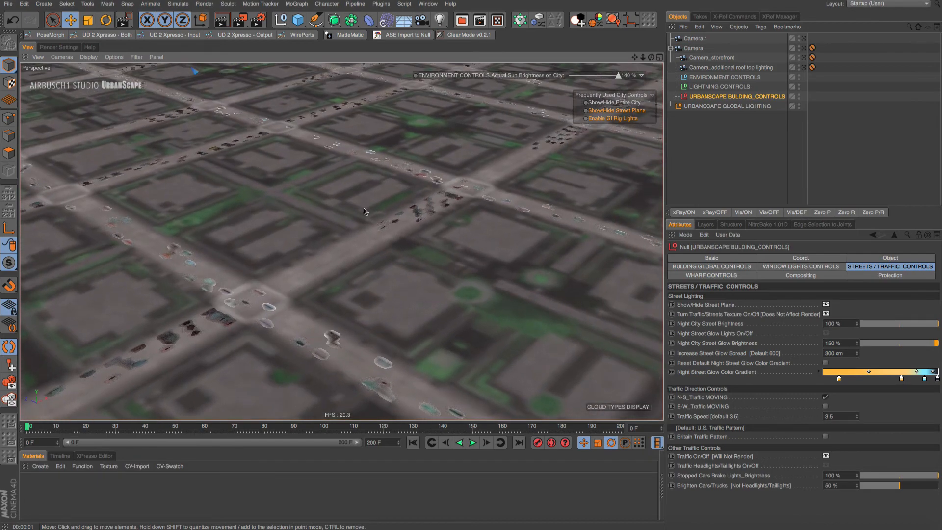
{"action": "middle_click_drag", "start_coordinate": [369, 177], "coordinate": [561, 325], "text": "alt"}
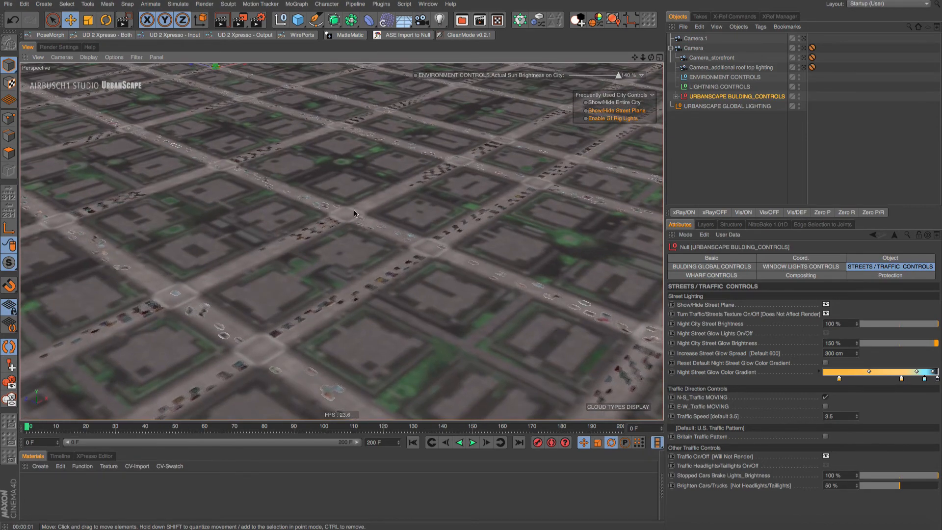
{"action": "middle_click_drag", "start_coordinate": [354, 214], "coordinate": [373, 214], "text": "alt"}
{"action": "scroll", "coordinate": [406, 283], "scroll_direction": "up", "scroll_amount": 5}
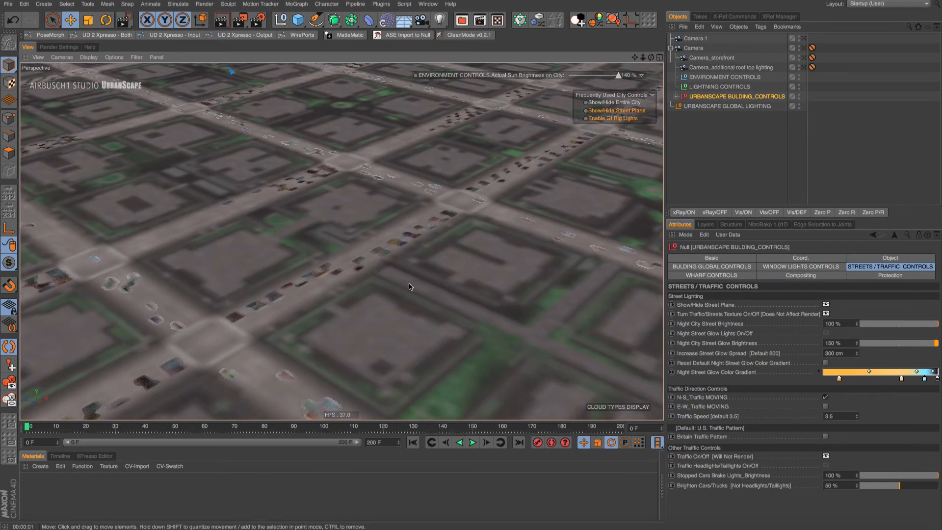
Switch the moving traffic from N-S to E-W and render a region along the street between two intersections.
{"action": "left_click", "coordinate": [826, 397]}
{"action": "left_click", "coordinate": [825, 406]}
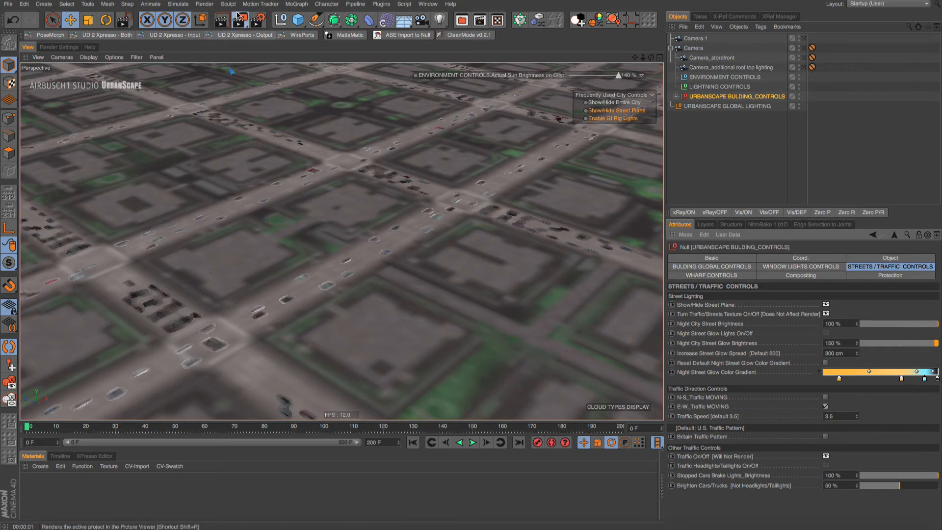
{"action": "left_click_drag", "start_coordinate": [241, 21], "coordinate": [287, 35]}
{"action": "left_click_drag", "start_coordinate": [175, 174], "coordinate": [518, 381]}
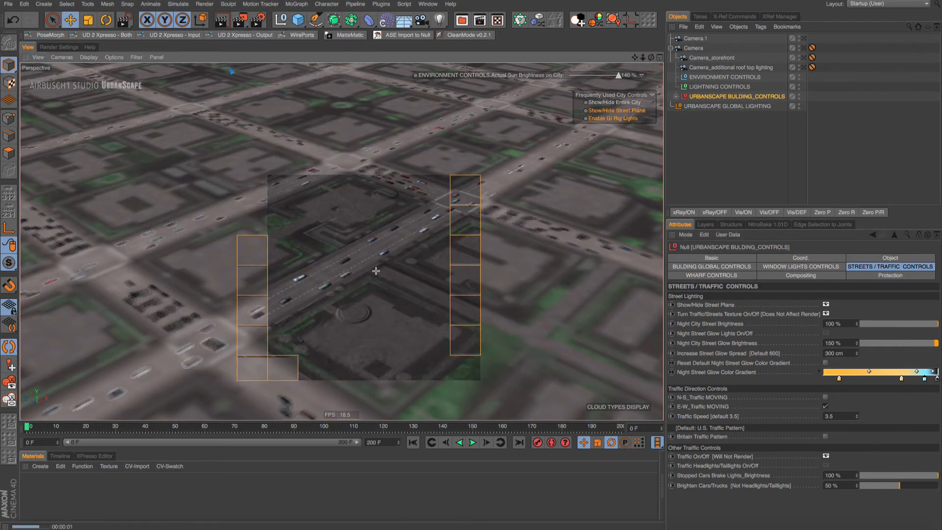
Turn on the traffic headlights and taillights and render a region along the lit street.
{"action": "left_click", "coordinate": [826, 466]}
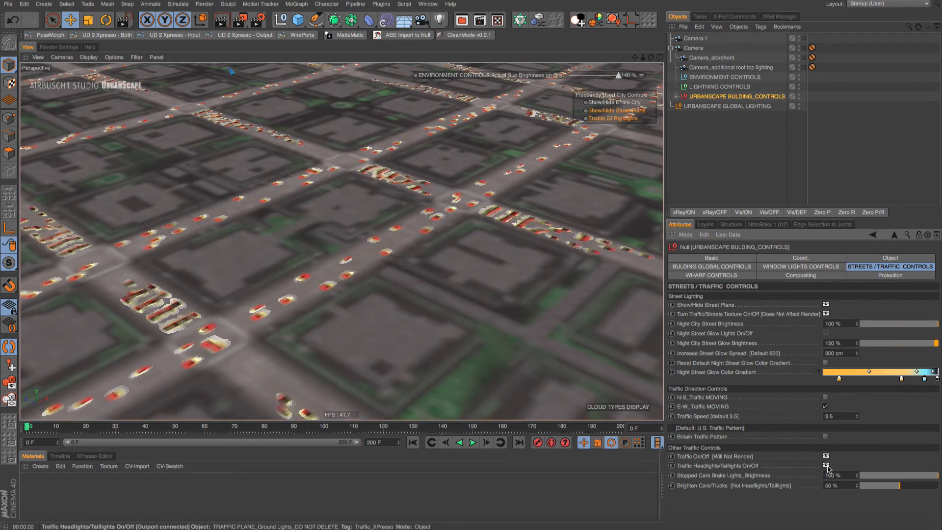
{"action": "right_click_drag", "start_coordinate": [250, 319], "coordinate": [292, 312], "text": "alt"}
{"action": "left_click_drag", "start_coordinate": [240, 21], "coordinate": [285, 35]}
{"action": "left_click_drag", "start_coordinate": [221, 183], "coordinate": [550, 396]}
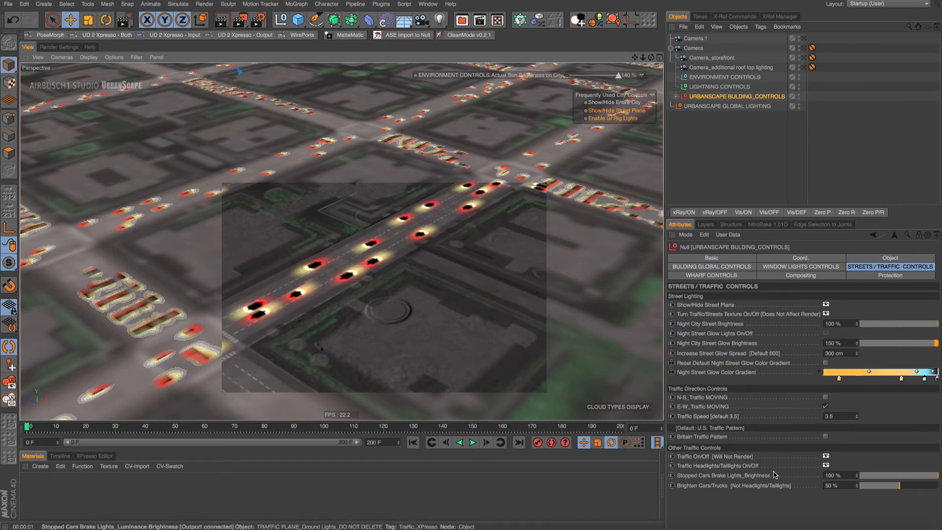
Enable the Britain traffic pattern with only N-S traffic moving and render a region along the central street.
{"action": "left_click", "coordinate": [826, 436]}
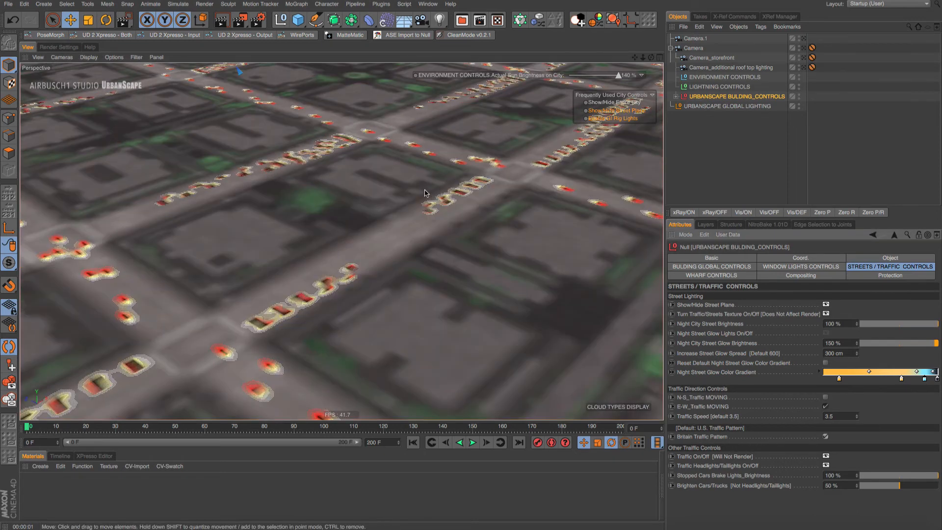
{"action": "left_click", "coordinate": [826, 398]}
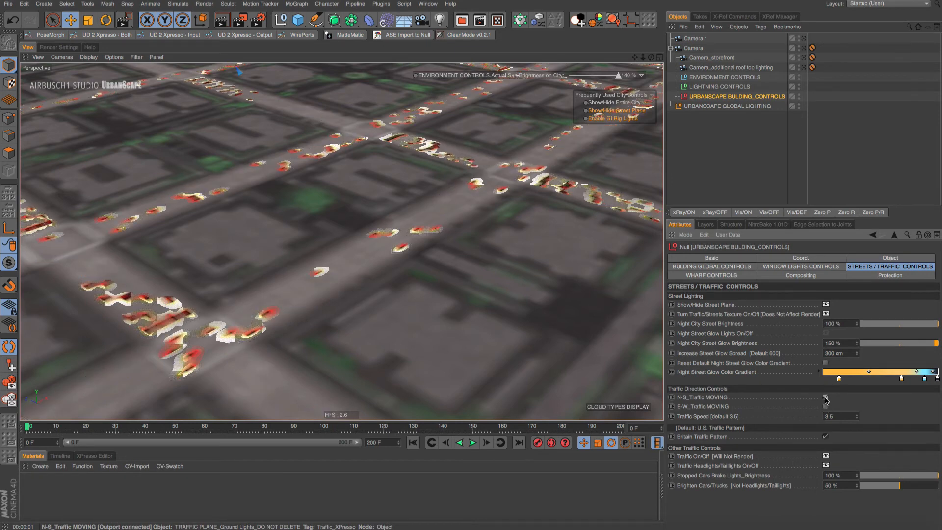
{"action": "left_click_drag", "start_coordinate": [237, 20], "coordinate": [286, 33]}
{"action": "left_click_drag", "start_coordinate": [186, 186], "coordinate": [533, 388]}
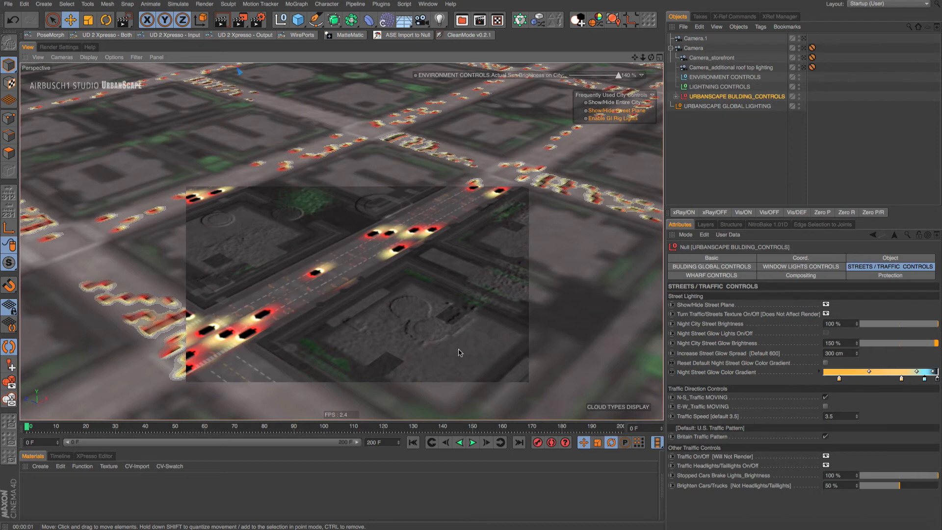
Return to the default U.S. traffic pattern and set the Traffic Speed to 5.
{"action": "left_click", "coordinate": [825, 436]}
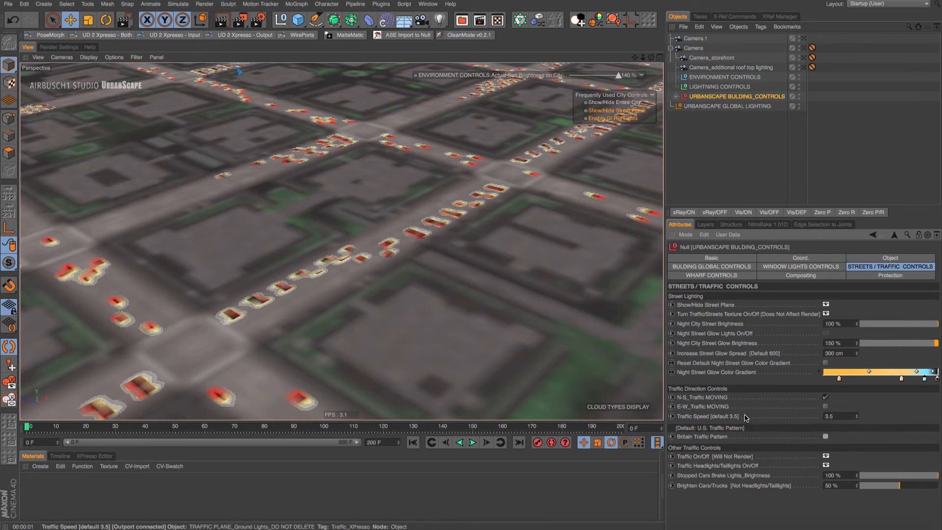
{"action": "double_click", "coordinate": [835, 416]}
{"action": "type", "text": "5"}
{"action": "key", "text": "Return"}
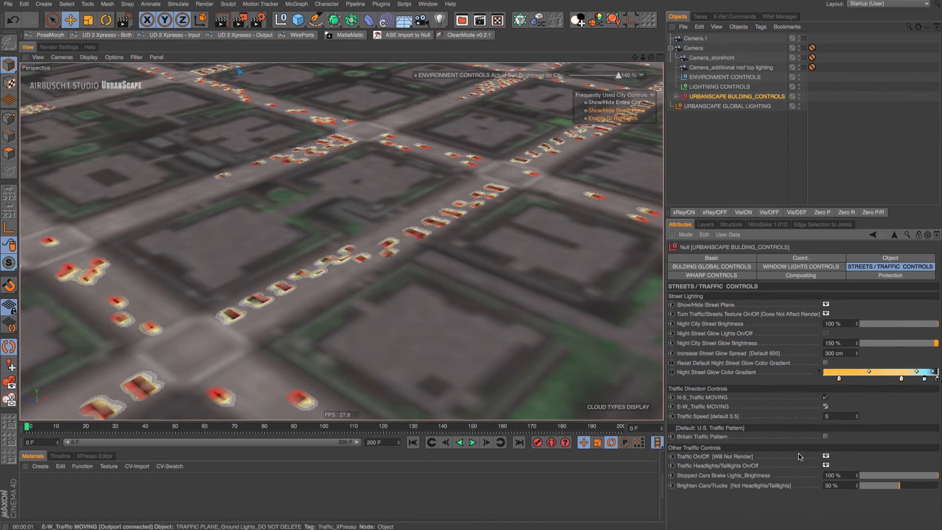
Enable E-W traffic alongside N-S, turn off the headlights and taillights, and preview the moving traffic by playing the animation.
{"action": "left_click", "coordinate": [827, 465]}
{"action": "left_click", "coordinate": [471, 443]}
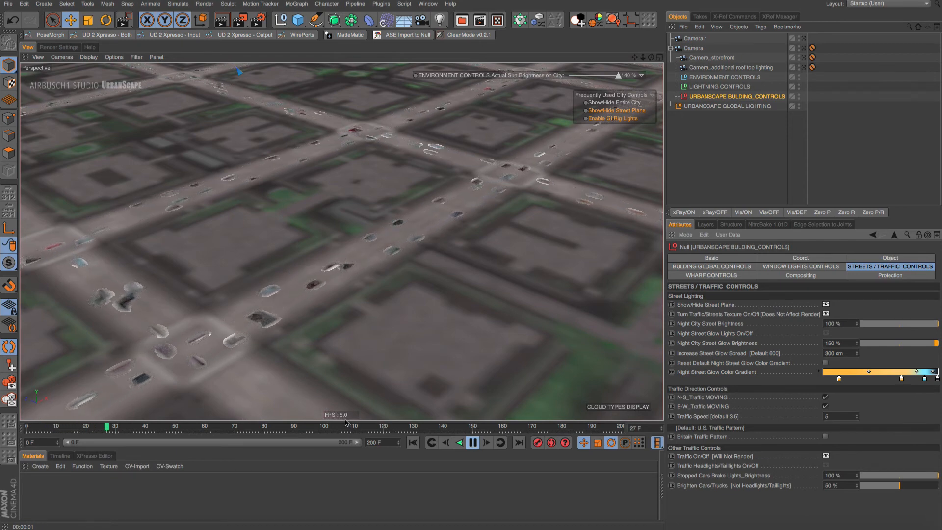
{"action": "left_click", "coordinate": [472, 444]}
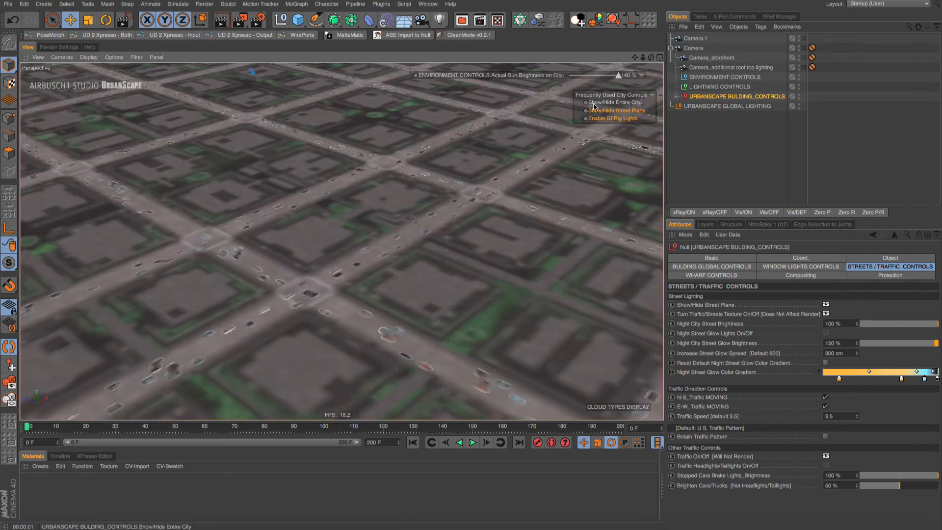
Show the entire city, frame the streets between the buildings, and preview the traffic animation briefly.
{"action": "left_click", "coordinate": [594, 105]}
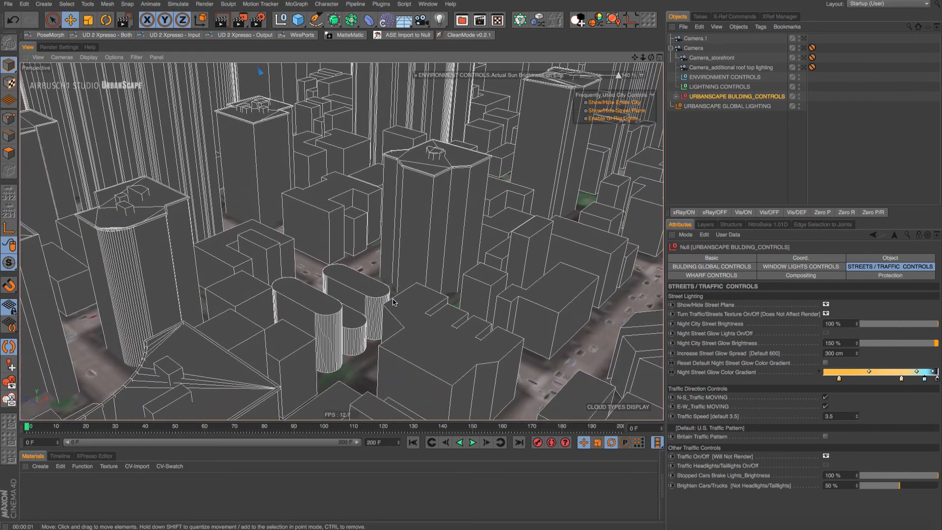
{"action": "middle_click_drag", "start_coordinate": [393, 301], "coordinate": [304, 271], "text": "alt"}
{"action": "left_click_drag", "start_coordinate": [327, 315], "coordinate": [342, 314], "text": "alt"}
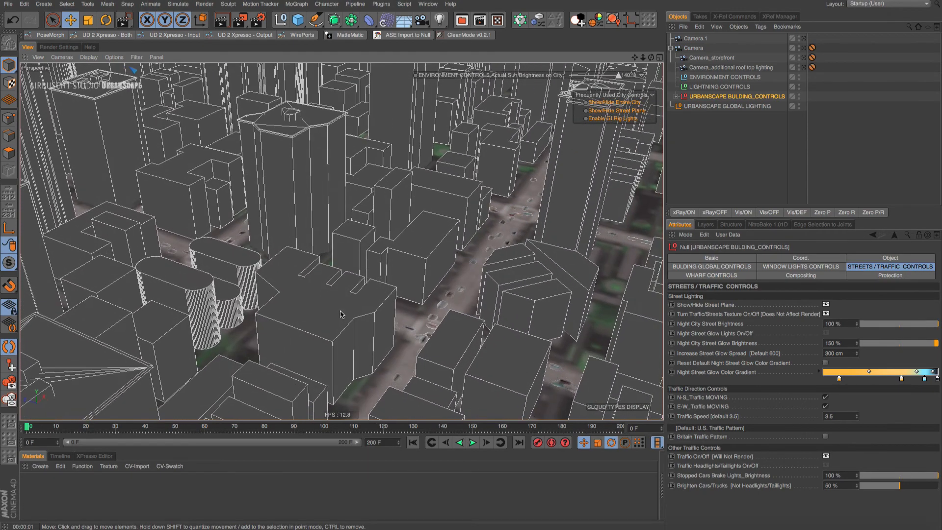
{"action": "left_click", "coordinate": [472, 442]}
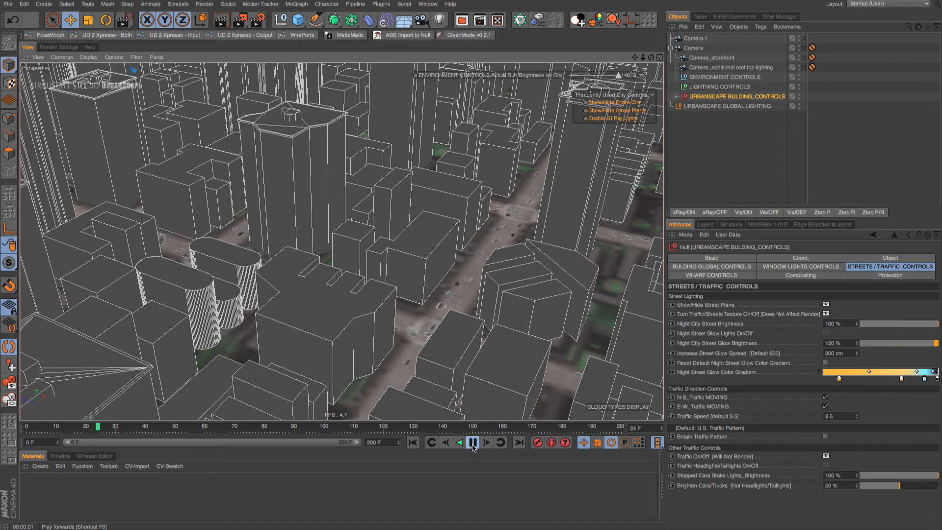
{"action": "left_click", "coordinate": [473, 446]}
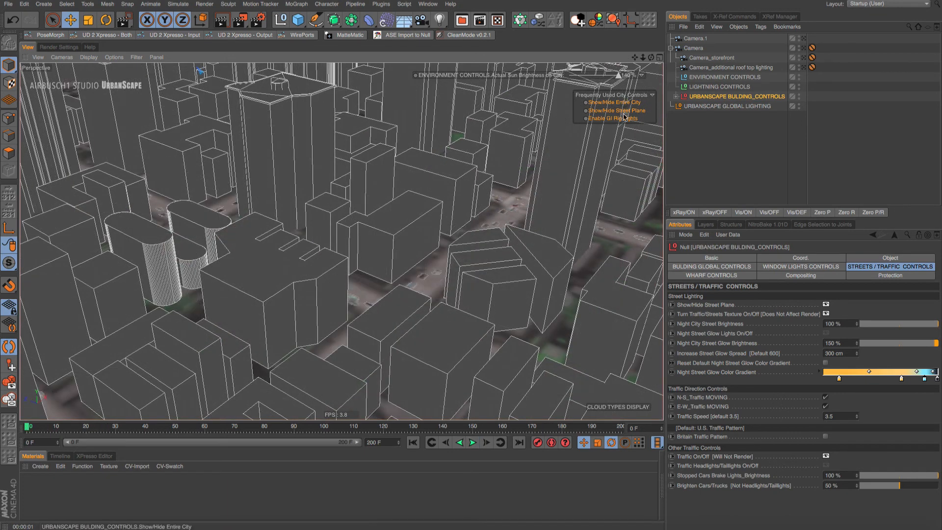
Hide the entire city and turn off E-W traffic movement.
{"action": "left_click", "coordinate": [613, 102]}
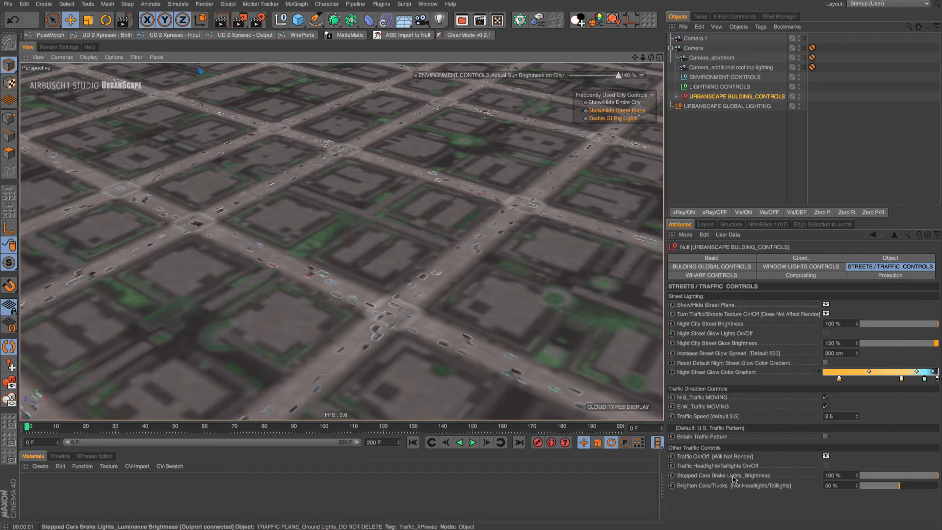
{"action": "scroll", "coordinate": [363, 338], "scroll_direction": "up", "scroll_amount": 5}
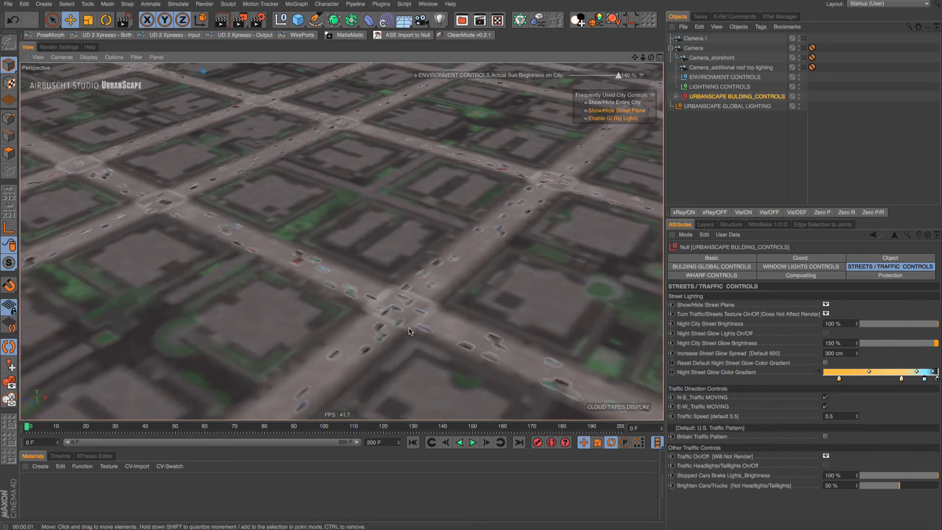
{"action": "left_click", "coordinate": [825, 406]}
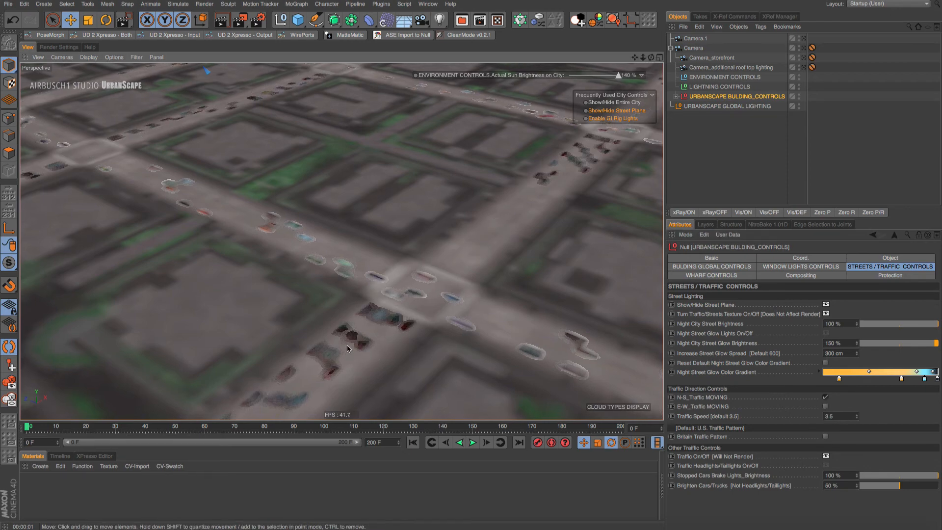
Frame the stopped cars waiting at the intersection and render a region over them.
{"action": "middle_click_drag", "start_coordinate": [346, 343], "coordinate": [387, 278], "text": "alt"}
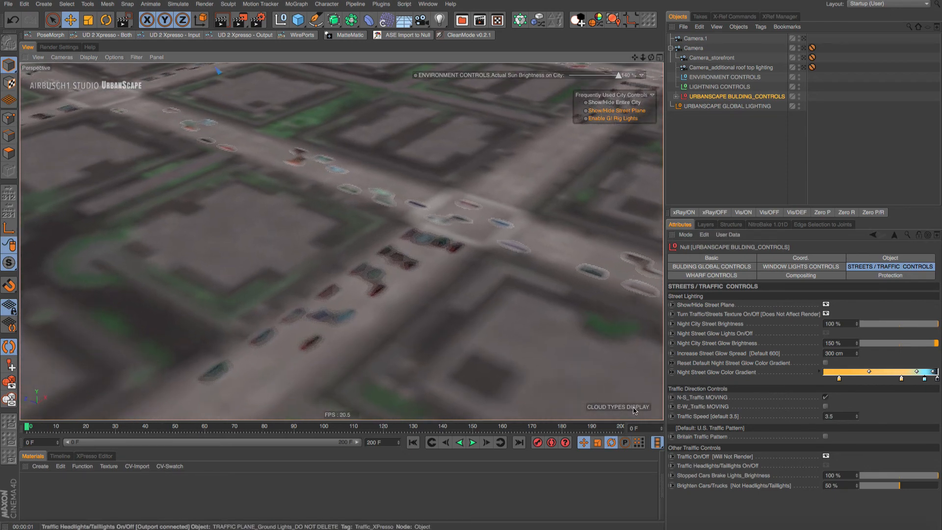
{"action": "left_click", "coordinate": [243, 22]}
{"action": "left_click", "coordinate": [294, 48]}
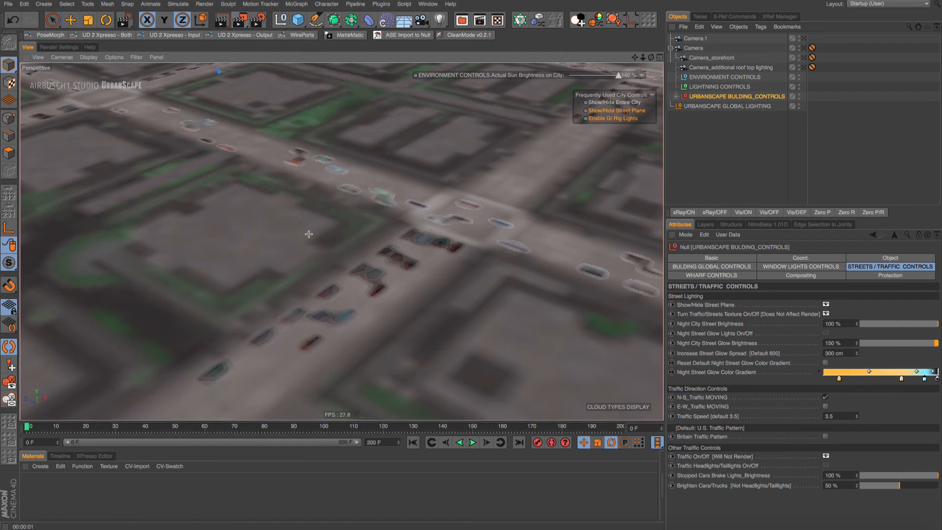
{"action": "left_click_drag", "start_coordinate": [189, 214], "coordinate": [508, 414]}
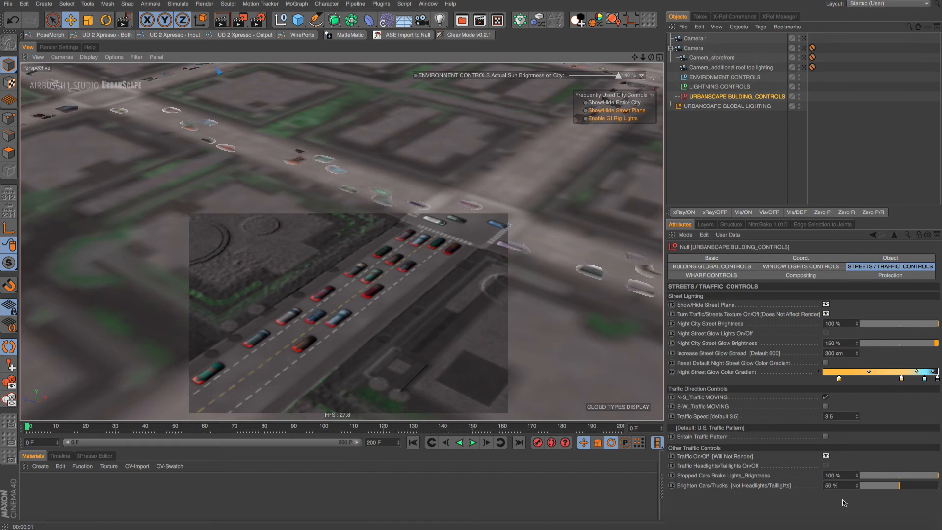
Try Stopped Cars Brake Lights Brightness at 200% with a region render of the waiting cars, and undo the change.
{"action": "left_click", "coordinate": [828, 474]}
{"action": "type", "text": "2"}
{"action": "key", "text": "Return"}
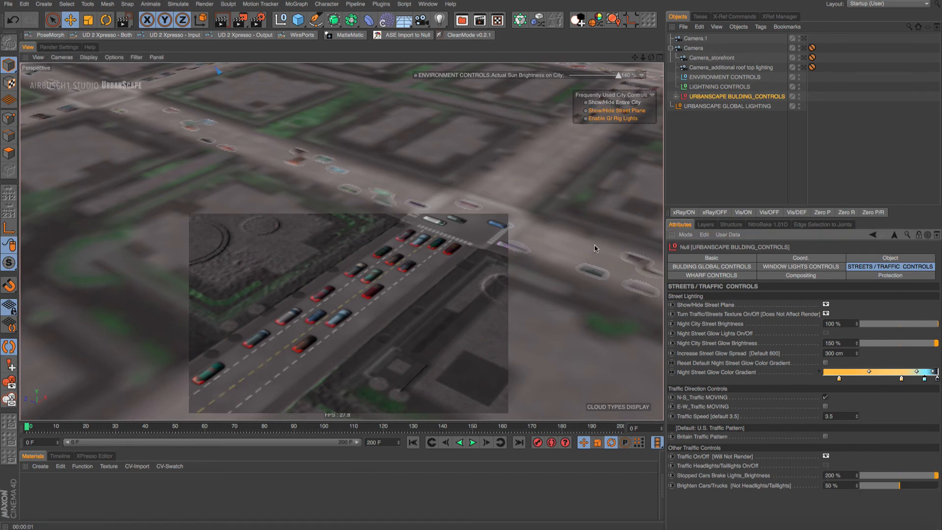
{"action": "left_click_drag", "start_coordinate": [240, 20], "coordinate": [275, 32]}
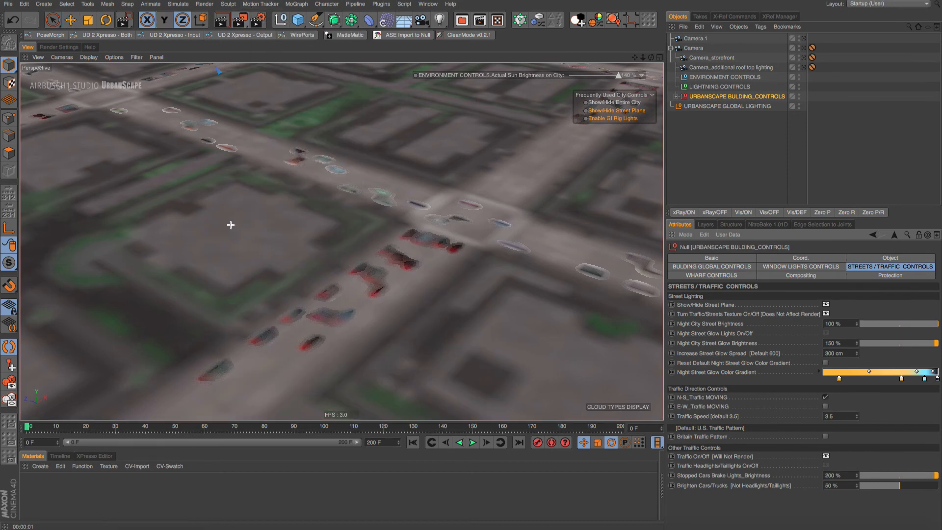
{"action": "left_click_drag", "start_coordinate": [229, 226], "coordinate": [442, 407]}
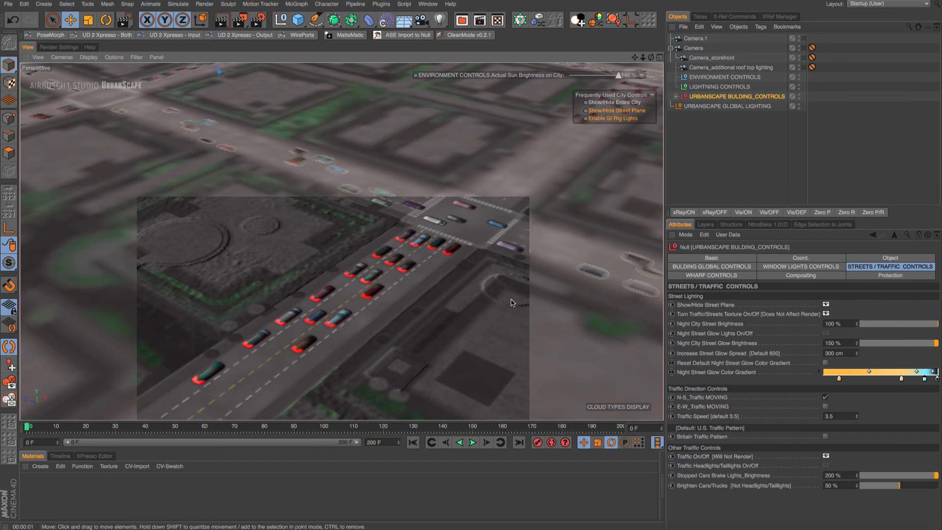
{"action": "key", "text": "ctrl+z"}
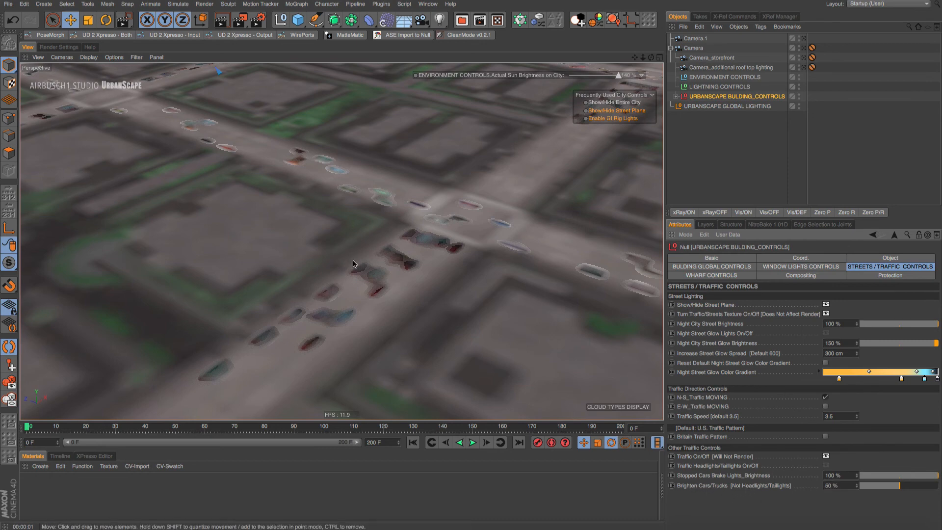
Zoom in on the cars crossing the intersection and render a region around them.
{"action": "right_click_drag", "start_coordinate": [377, 293], "coordinate": [425, 283], "text": "alt"}
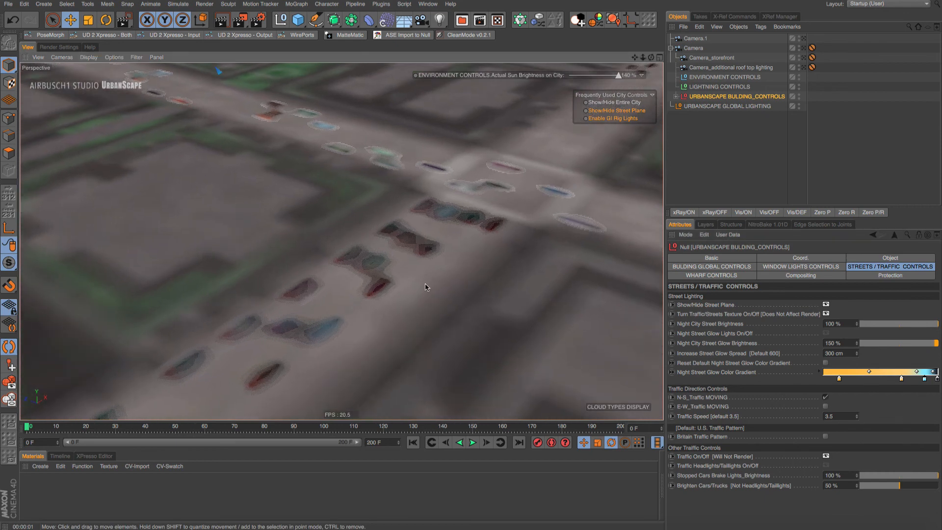
{"action": "middle_click_drag", "start_coordinate": [403, 267], "coordinate": [414, 344], "text": "alt"}
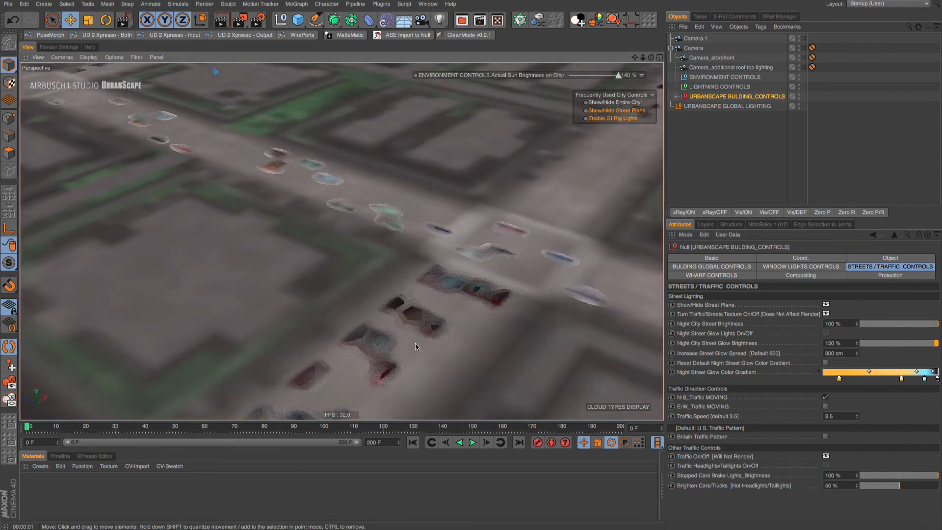
{"action": "middle_click_drag", "start_coordinate": [413, 298], "coordinate": [411, 327], "text": "alt"}
{"action": "mouse_move", "coordinate": [411, 220]}
{"action": "right_mouse_down", "text": "alt"}
{"action": "mouse_move", "coordinate": [424, 223]}
{"action": "mouse_move", "coordinate": [424, 215]}
{"action": "right_mouse_up", "text": "alt"}
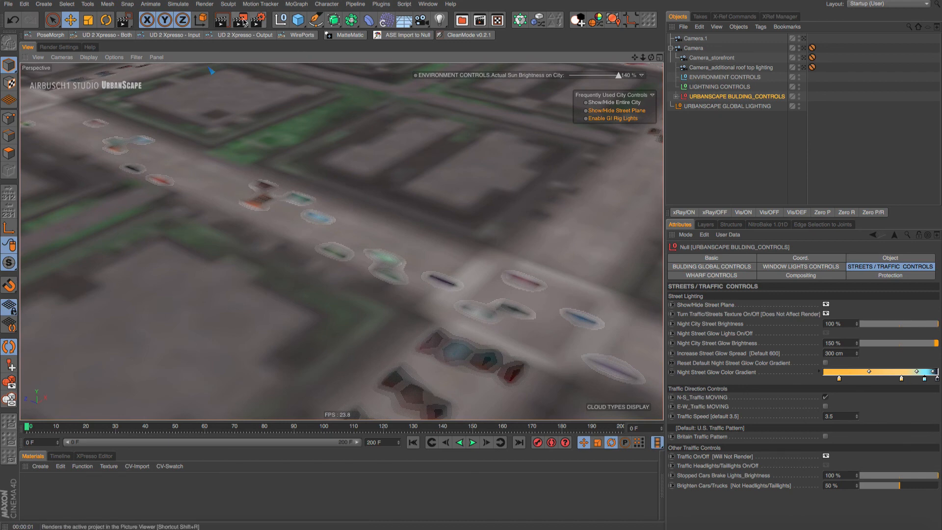
{"action": "left_click_drag", "start_coordinate": [239, 21], "coordinate": [275, 33]}
{"action": "left_click_drag", "start_coordinate": [222, 148], "coordinate": [559, 366]}
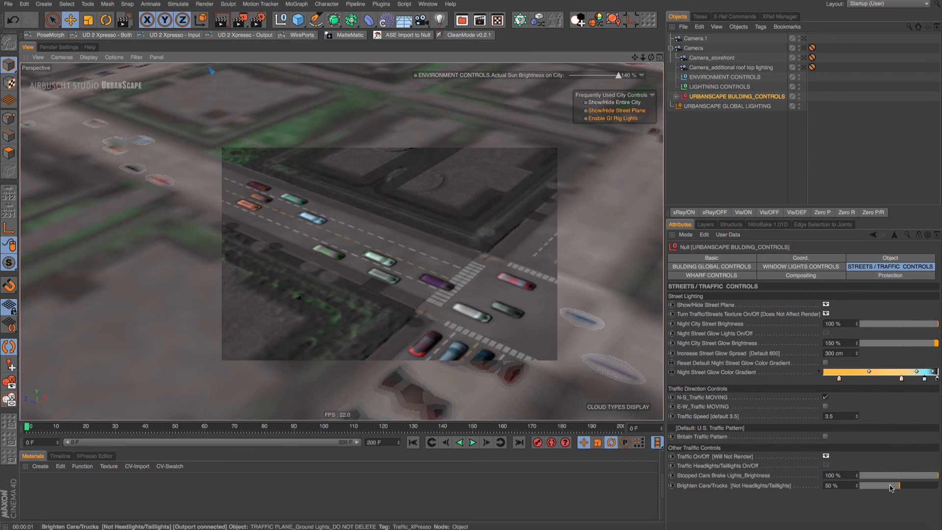
Try Brighten Cars/Trucks at 8% and render a region over the cars at the intersection.
{"action": "left_click_drag", "start_coordinate": [892, 488], "coordinate": [867, 490]}
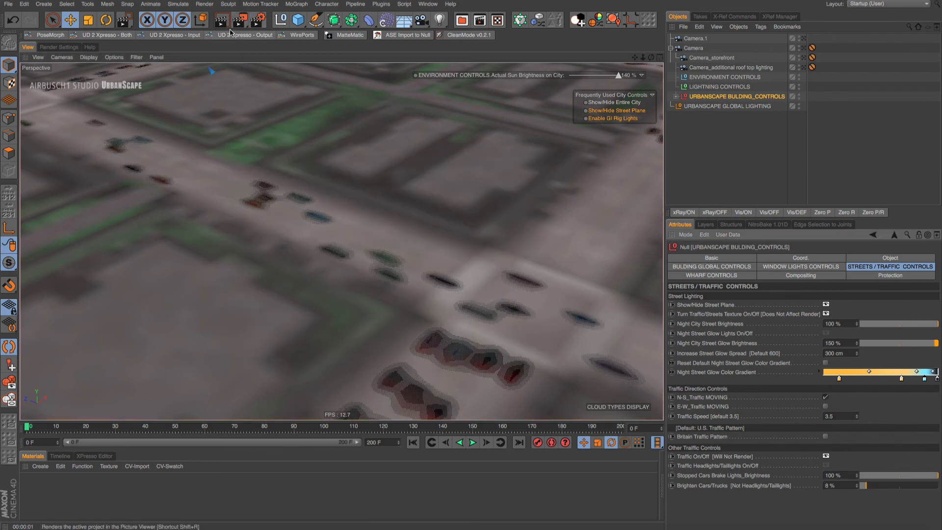
{"action": "left_click_drag", "start_coordinate": [237, 23], "coordinate": [282, 37]}
{"action": "left_click_drag", "start_coordinate": [197, 133], "coordinate": [562, 333]}
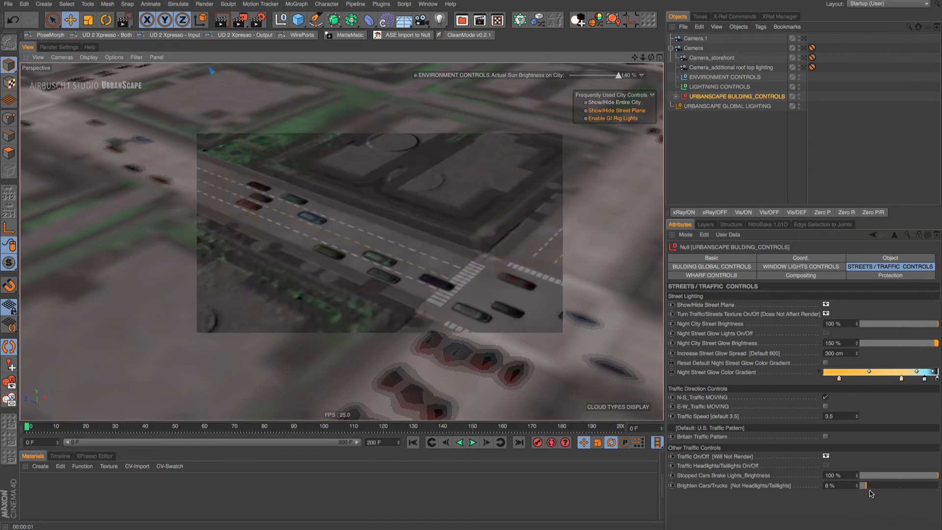
Try Brighten Cars/Trucks at 100% and render a larger region covering the crossing and waiting cars.
{"action": "left_click_drag", "start_coordinate": [866, 485], "coordinate": [940, 508]}
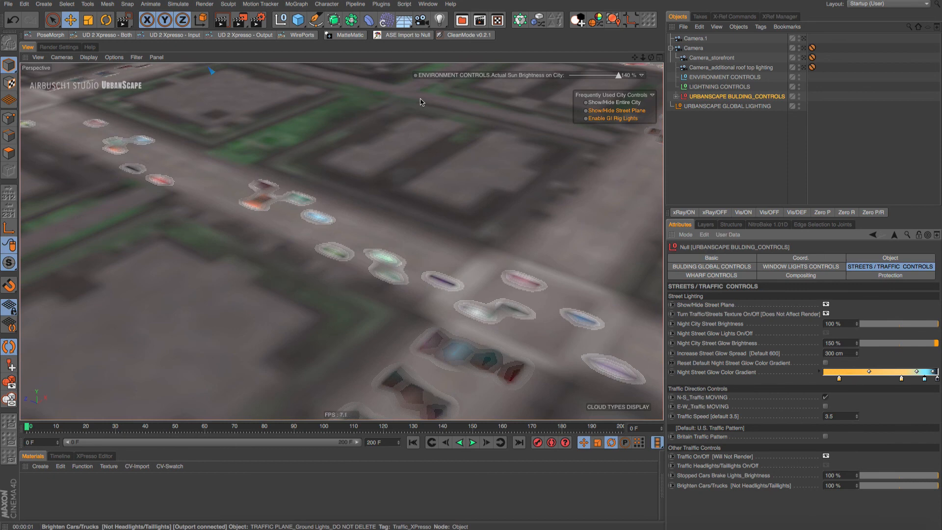
{"action": "left_click_drag", "start_coordinate": [240, 23], "coordinate": [262, 32]}
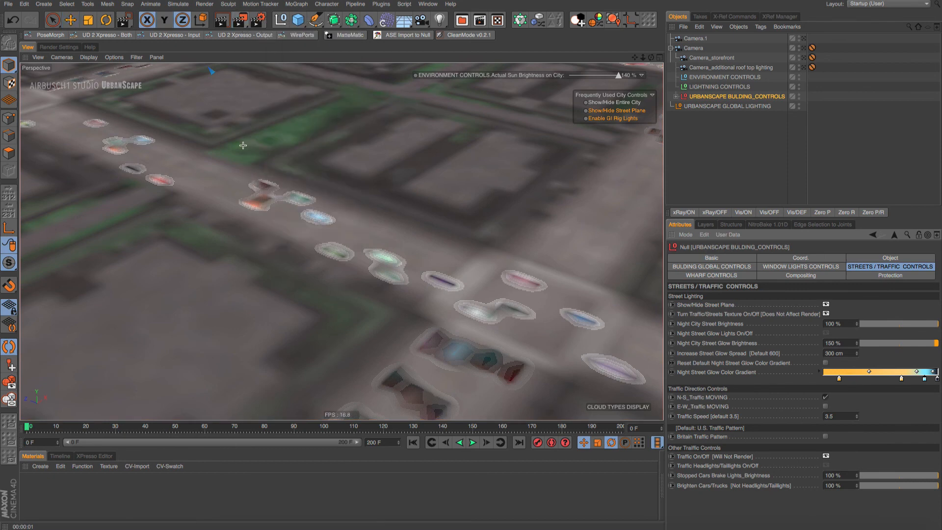
{"action": "left_click_drag", "start_coordinate": [207, 137], "coordinate": [571, 373]}
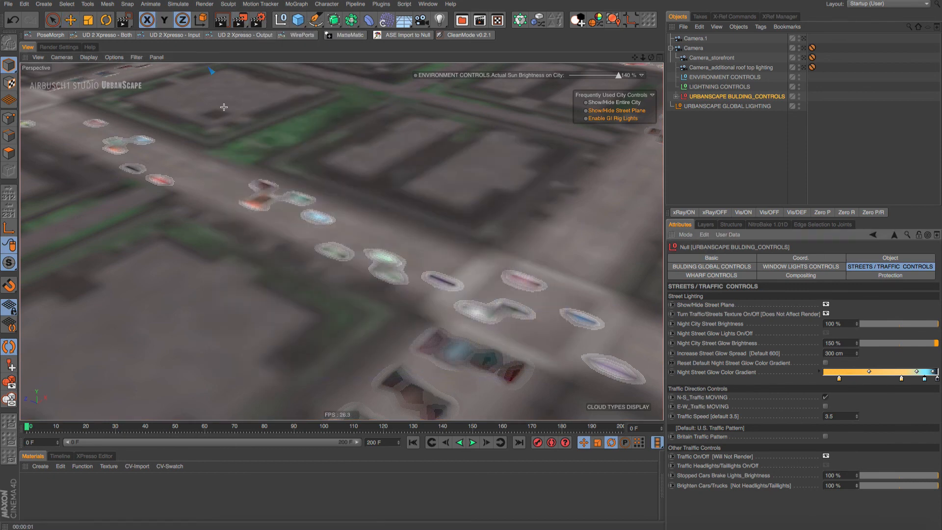
{"action": "left_click_drag", "start_coordinate": [219, 109], "coordinate": [575, 385]}
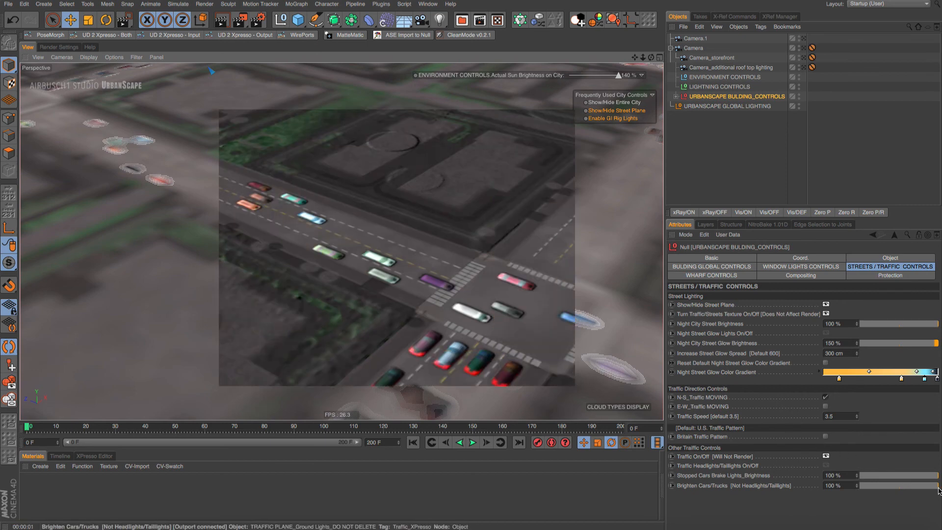
Return Brighten Cars/Trucks to 50% and render the full view of the intersection.
{"action": "left_click_drag", "start_coordinate": [935, 488], "coordinate": [904, 494]}
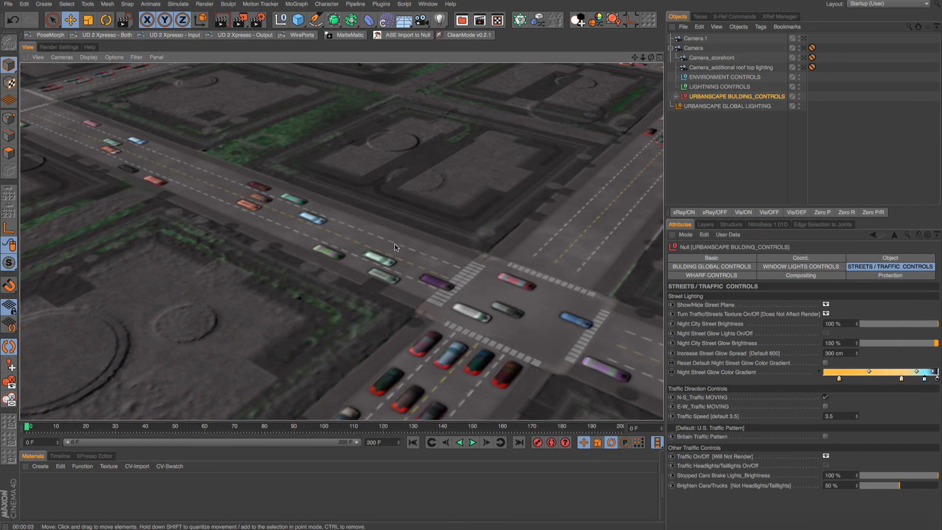
{"action": "scroll", "coordinate": [383, 248], "scroll_direction": "down", "scroll_amount": 5}
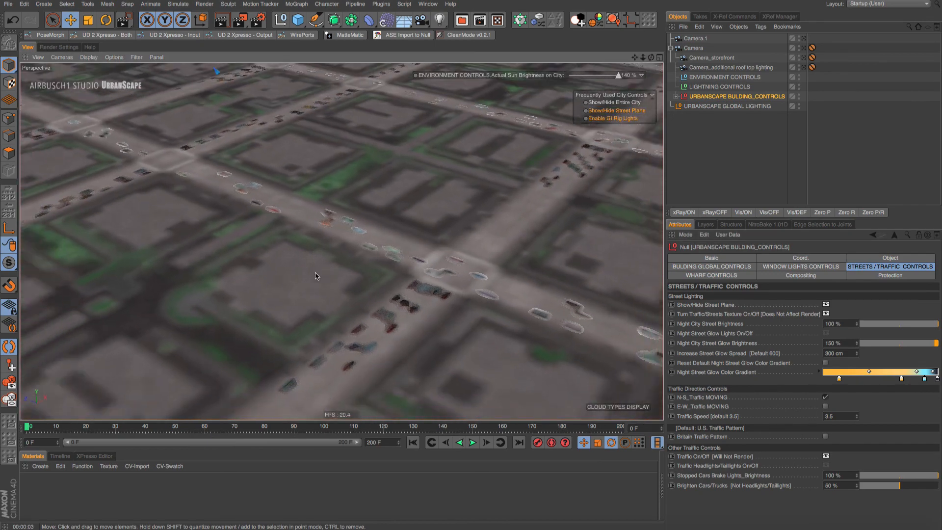
{"action": "scroll", "coordinate": [315, 275], "scroll_direction": "down", "scroll_amount": 5}
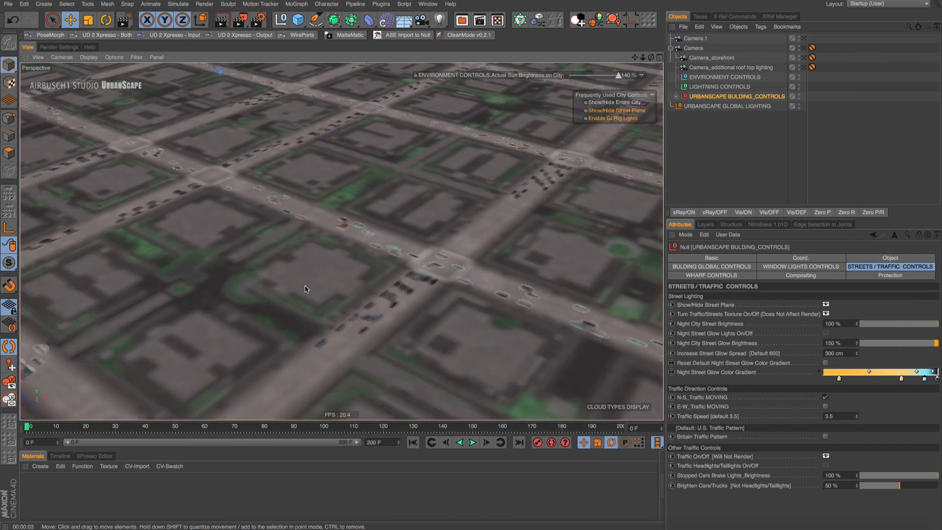
{"action": "scroll", "coordinate": [335, 277], "scroll_direction": "down", "scroll_amount": 5}
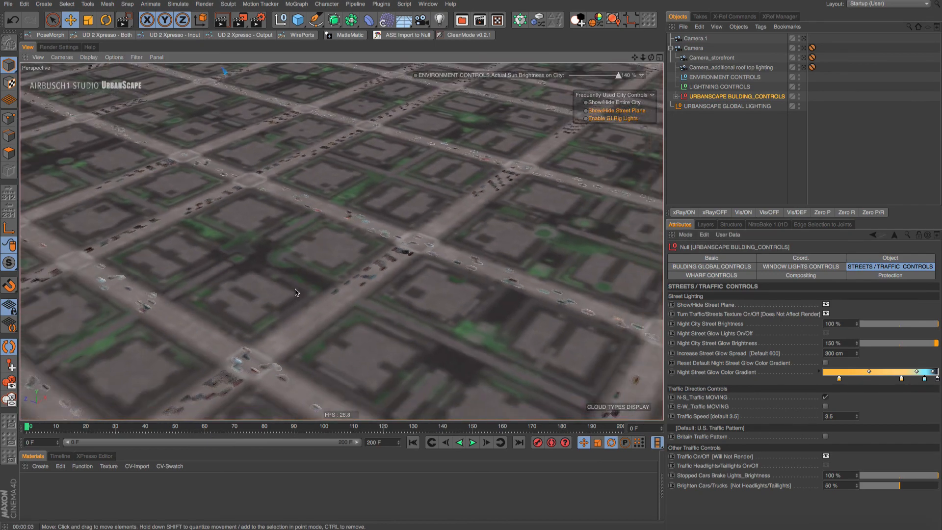